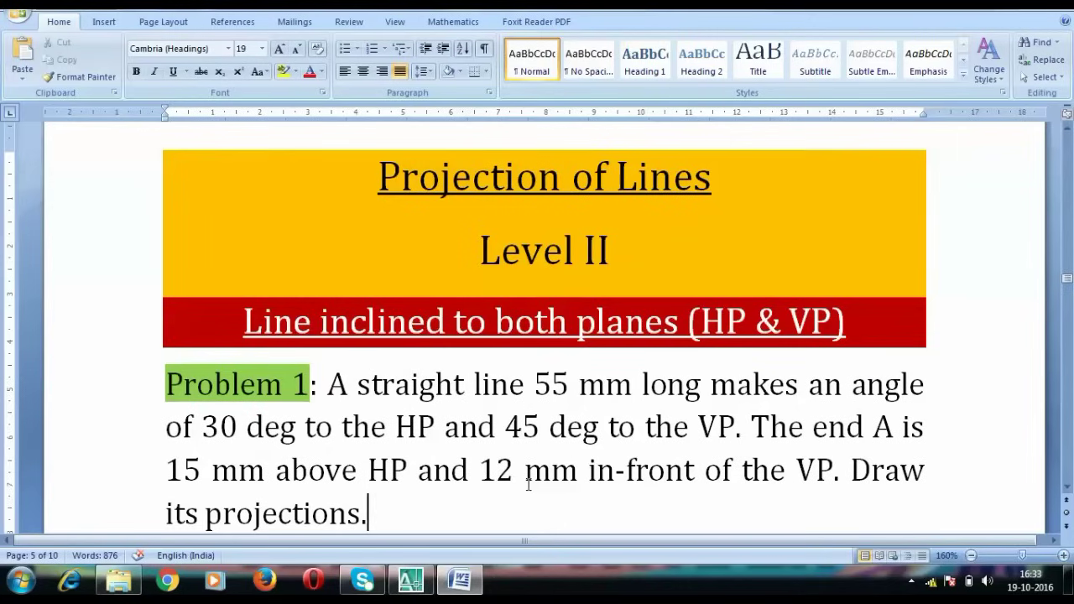
In Word, highlight the 55 mm true length and the 30° inclination to the HP
{"action": "scroll", "coordinate": [516, 476], "scroll_direction": "down", "scroll_amount": 1}
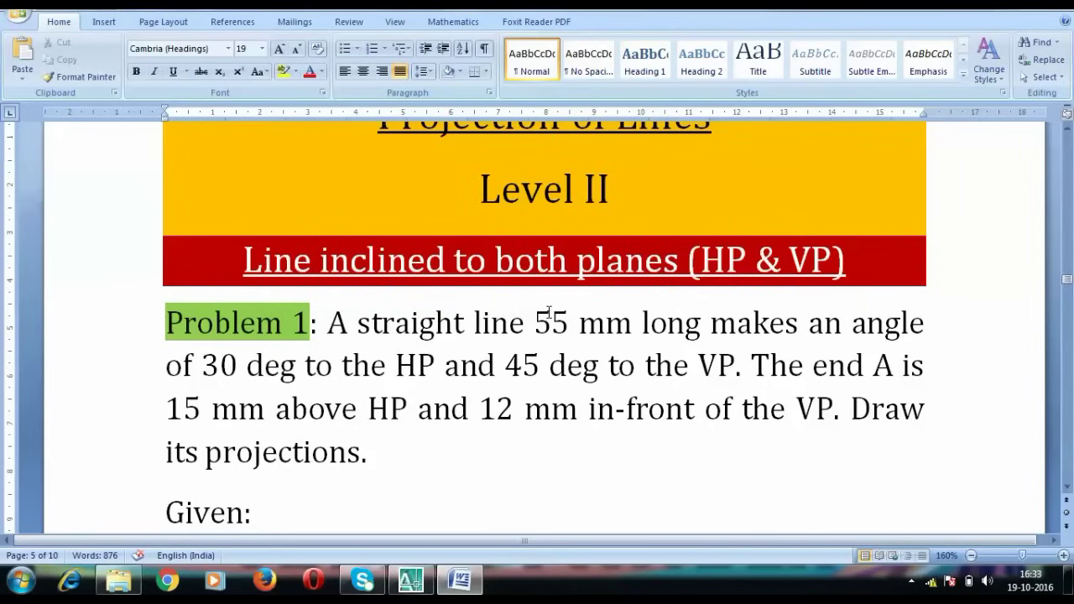
{"action": "scroll", "coordinate": [549, 312], "scroll_direction": "down", "scroll_amount": 1}
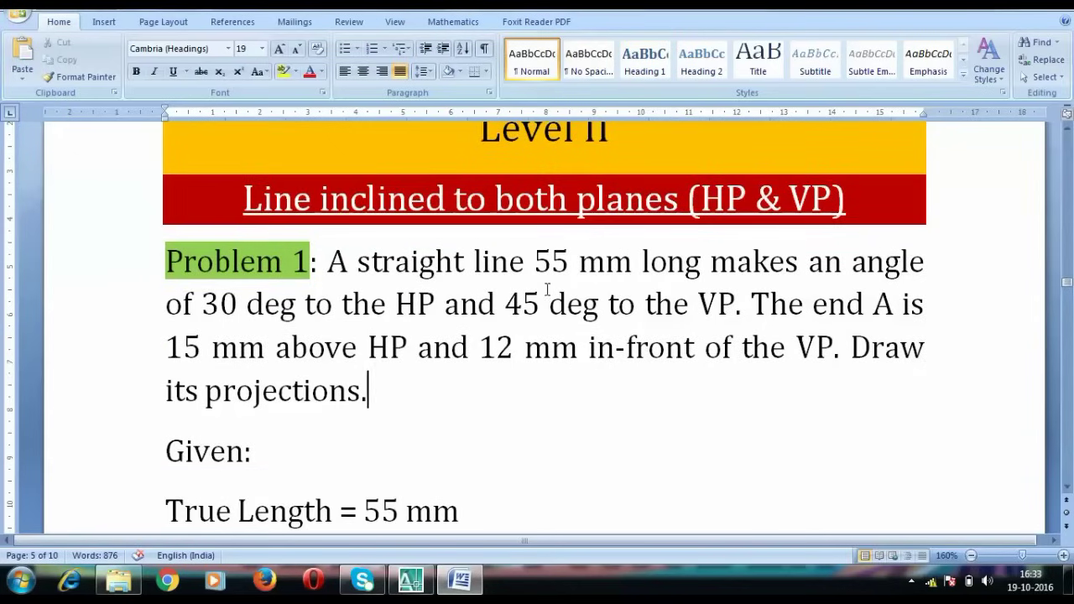
{"action": "left_click_drag", "start_coordinate": [630, 263], "coordinate": [534, 262]}
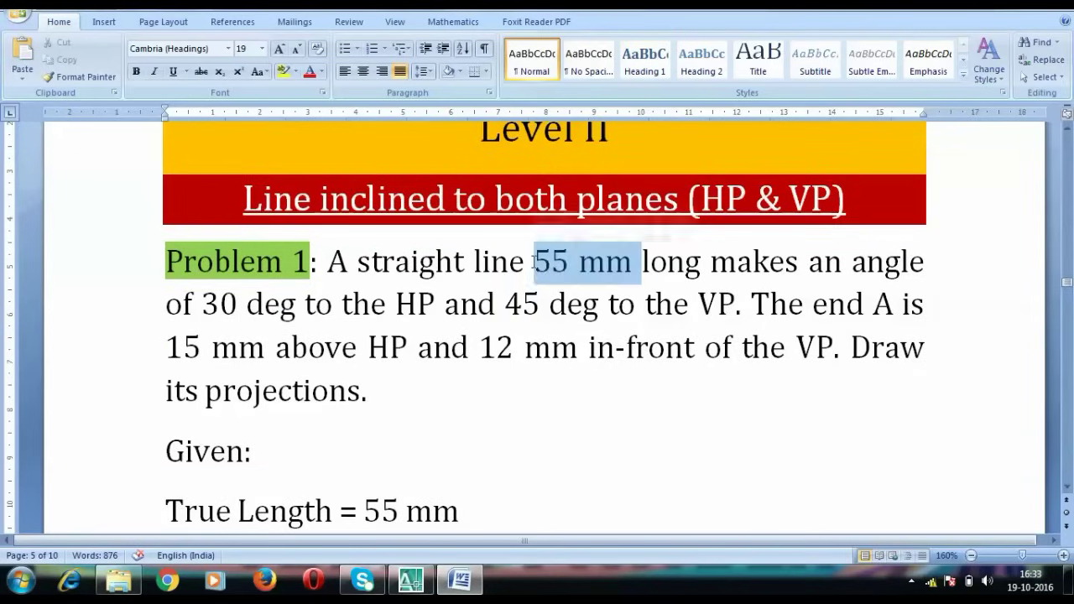
{"action": "scroll", "coordinate": [497, 445], "scroll_direction": "down", "scroll_amount": 1}
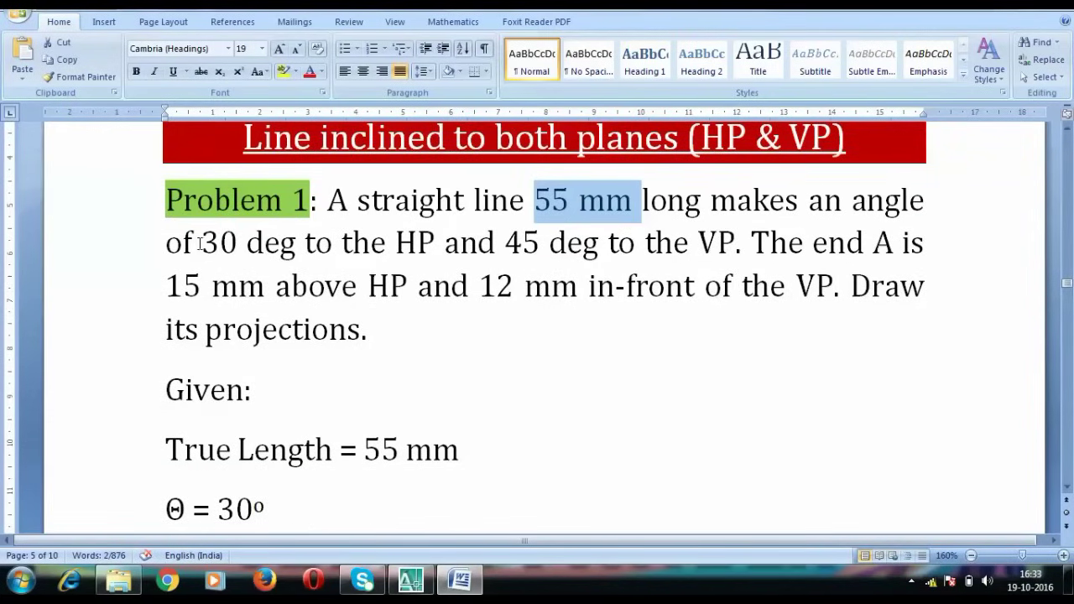
{"action": "left_click_drag", "start_coordinate": [200, 243], "coordinate": [420, 243]}
{"action": "scroll", "coordinate": [322, 435], "scroll_direction": "down", "scroll_amount": 2}
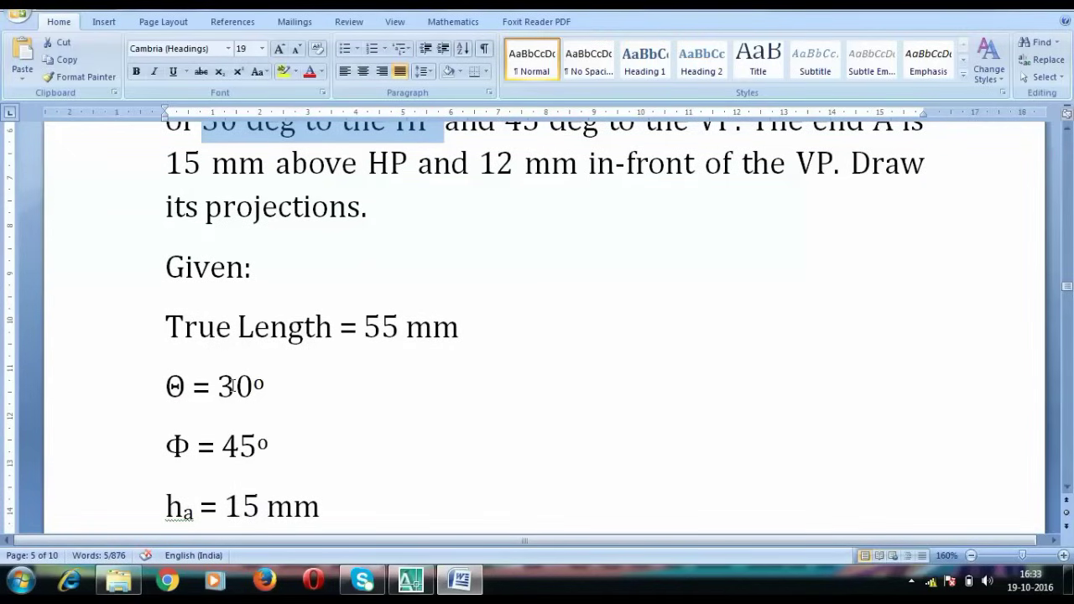
{"action": "scroll", "coordinate": [232, 386], "scroll_direction": "up", "scroll_amount": 2}
{"action": "left_click_drag", "start_coordinate": [503, 258], "coordinate": [540, 252]}
{"action": "scroll", "coordinate": [394, 386], "scroll_direction": "down", "scroll_amount": 2}
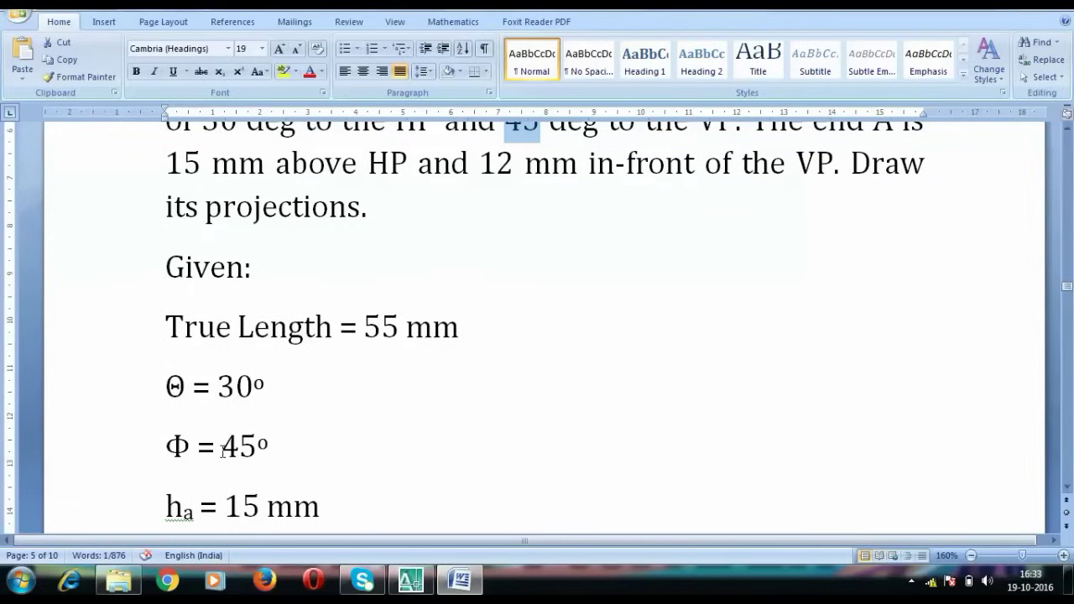
Highlight Φ = 45°, end A and its 15 mm height, then bring AutoCAD forward
{"action": "left_click_drag", "start_coordinate": [166, 441], "coordinate": [263, 442]}
{"action": "left_click", "coordinate": [544, 378]}
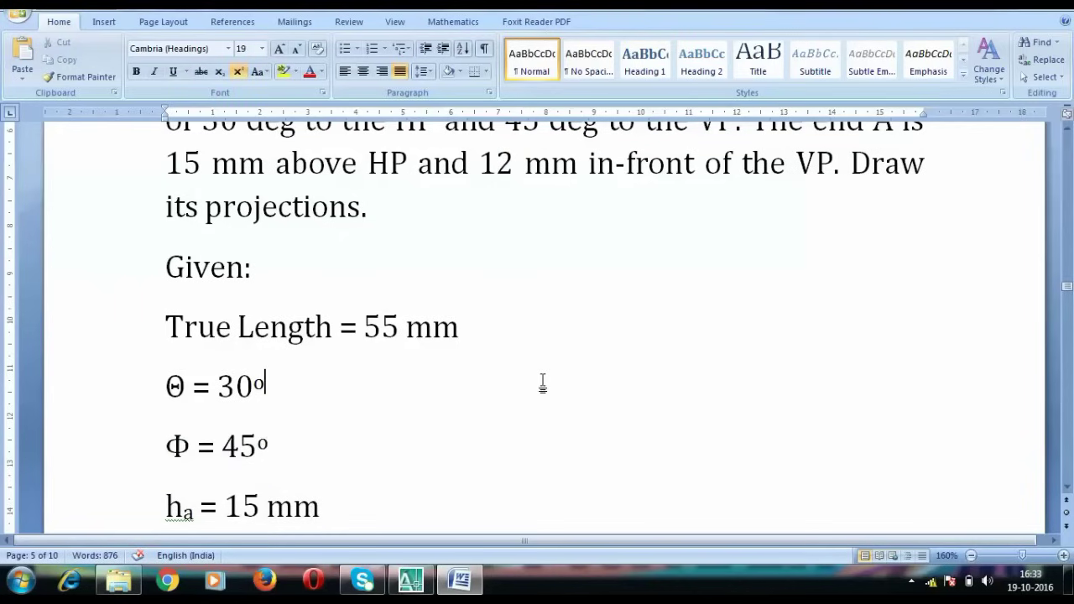
{"action": "scroll", "coordinate": [543, 380], "scroll_direction": "up", "scroll_amount": 1}
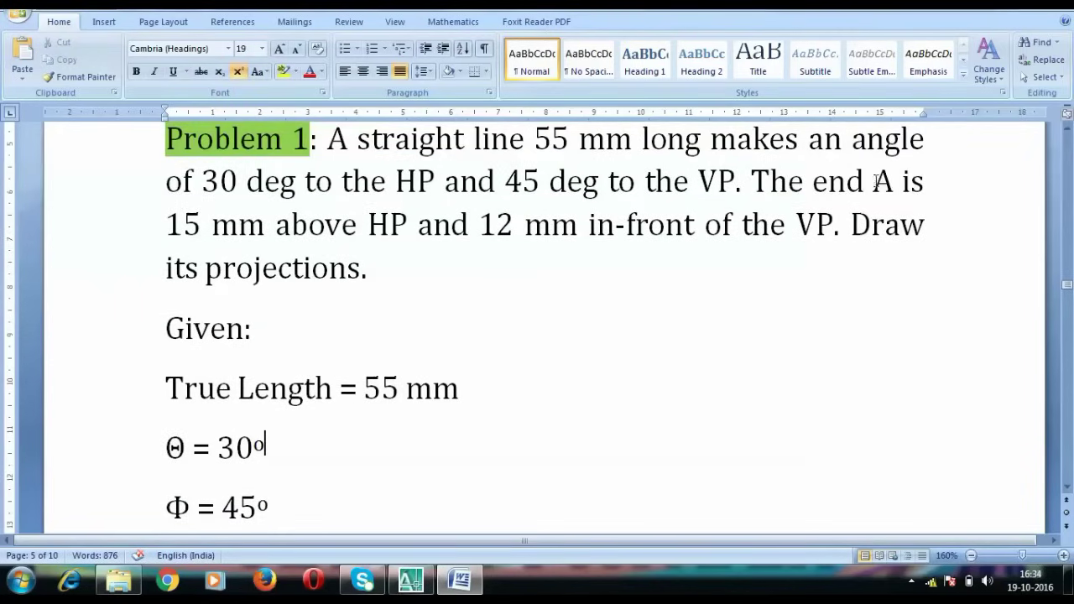
{"action": "left_click_drag", "start_coordinate": [872, 181], "coordinate": [893, 182]}
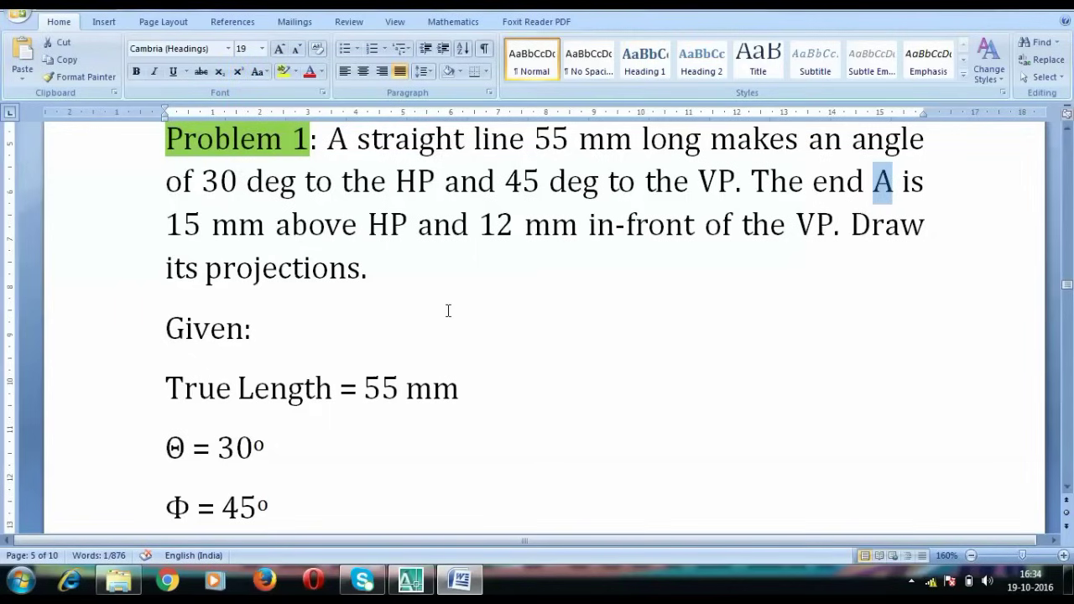
{"action": "left_click_drag", "start_coordinate": [167, 224], "coordinate": [201, 223]}
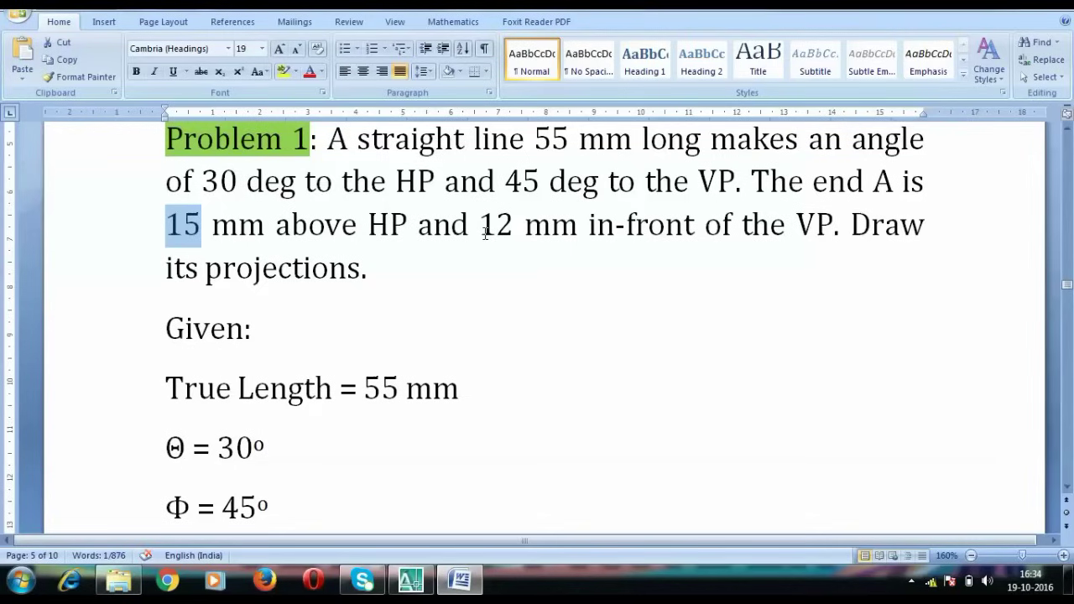
{"action": "scroll", "coordinate": [474, 348], "scroll_direction": "down", "scroll_amount": 5}
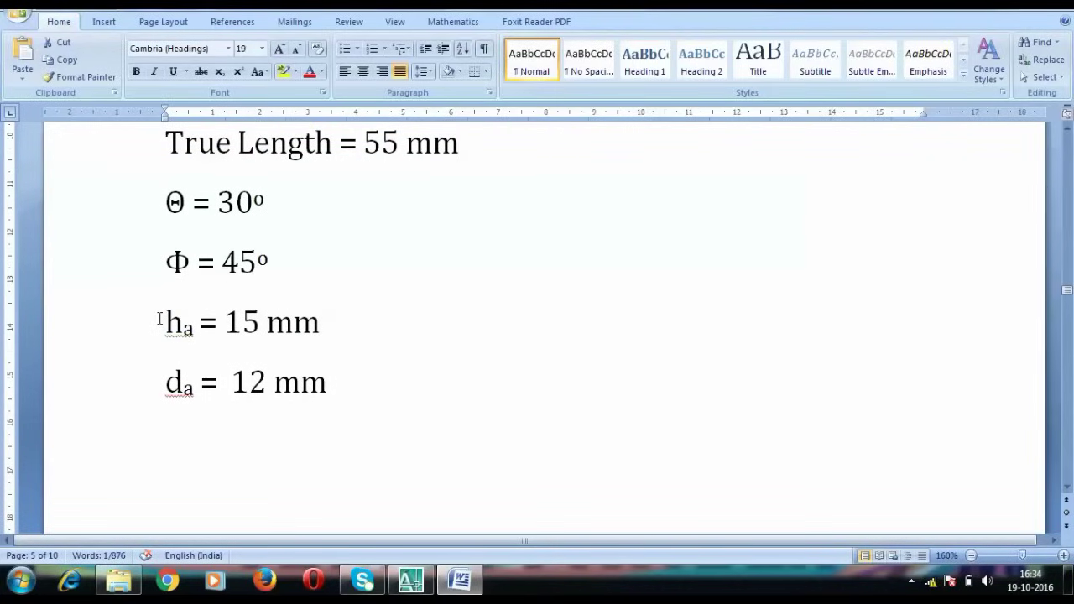
{"action": "scroll", "coordinate": [359, 390], "scroll_direction": "up", "scroll_amount": 3}
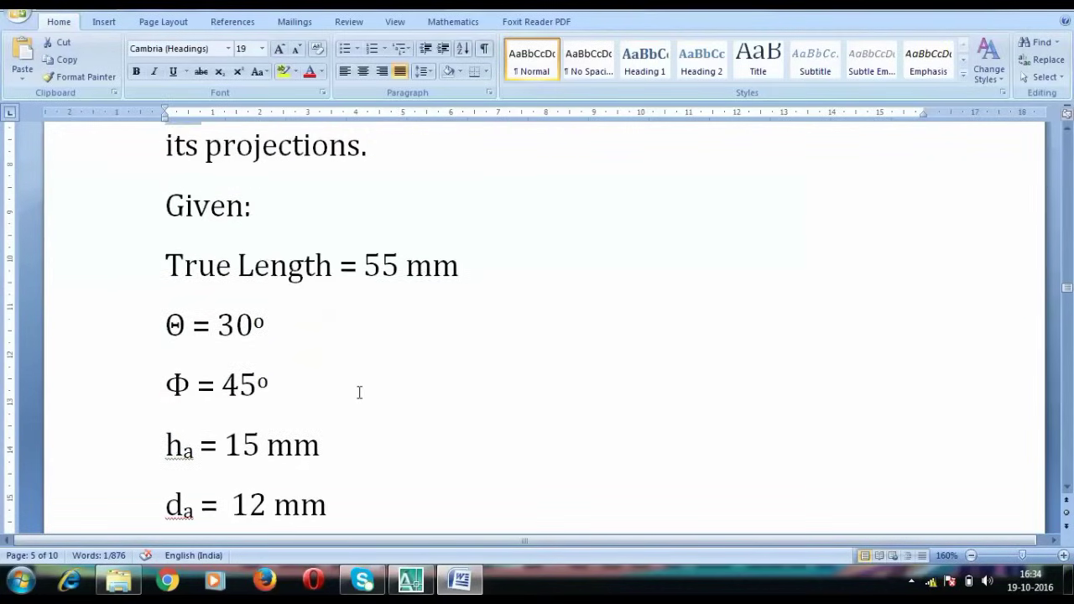
{"action": "left_click", "coordinate": [425, 587]}
{"action": "scroll", "coordinate": [469, 403], "scroll_direction": "down", "scroll_amount": 3}
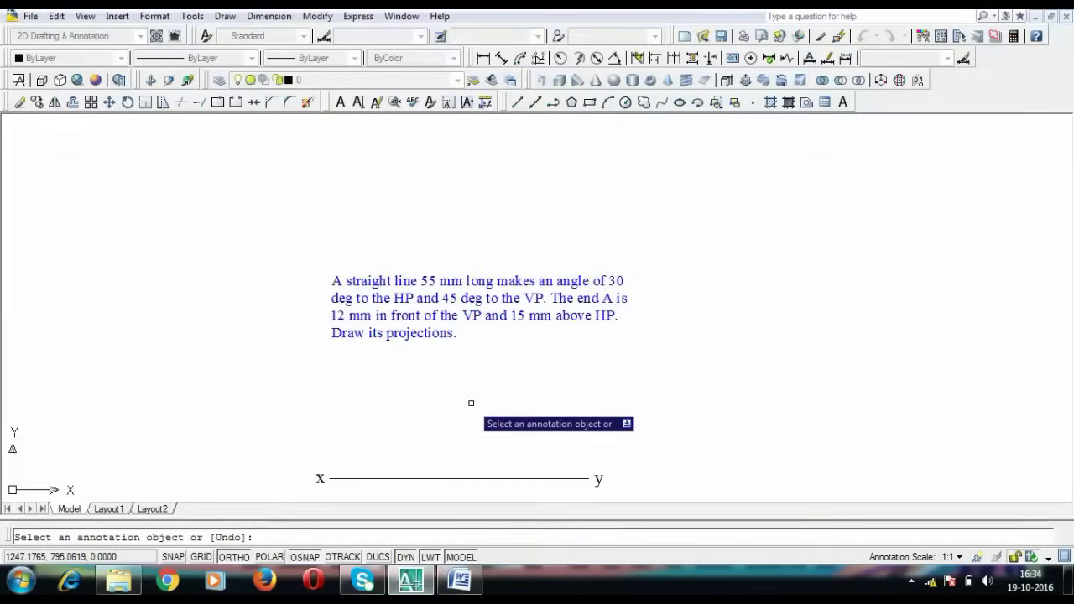
{"action": "mouse_move", "coordinate": [470, 403]}
{"action": "middle_mouse_down"}
{"action": "mouse_move", "coordinate": [450, 302]}
{"action": "mouse_move", "coordinate": [462, 223]}
{"action": "middle_mouse_up"}
{"action": "scroll", "coordinate": [451, 303], "scroll_direction": "up", "scroll_amount": 2}
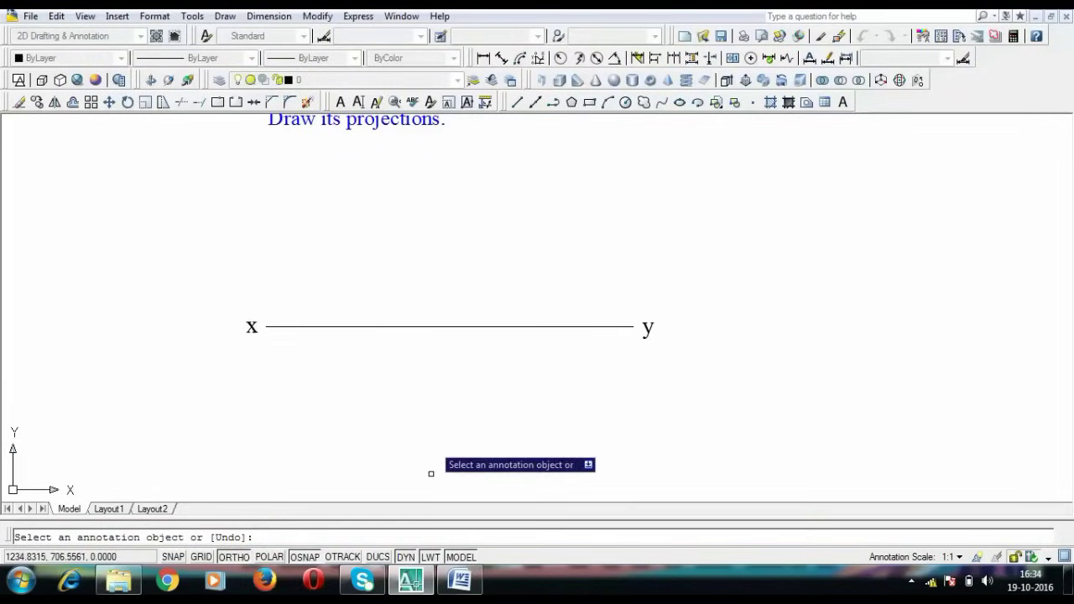
{"action": "left_click", "coordinate": [411, 585]}
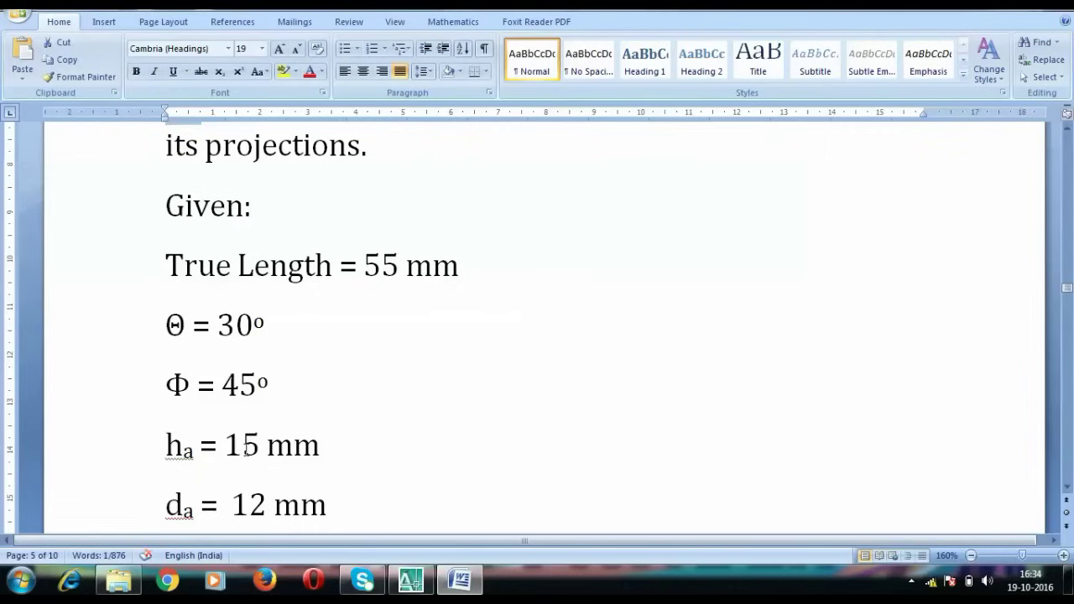
{"action": "left_click", "coordinate": [411, 580]}
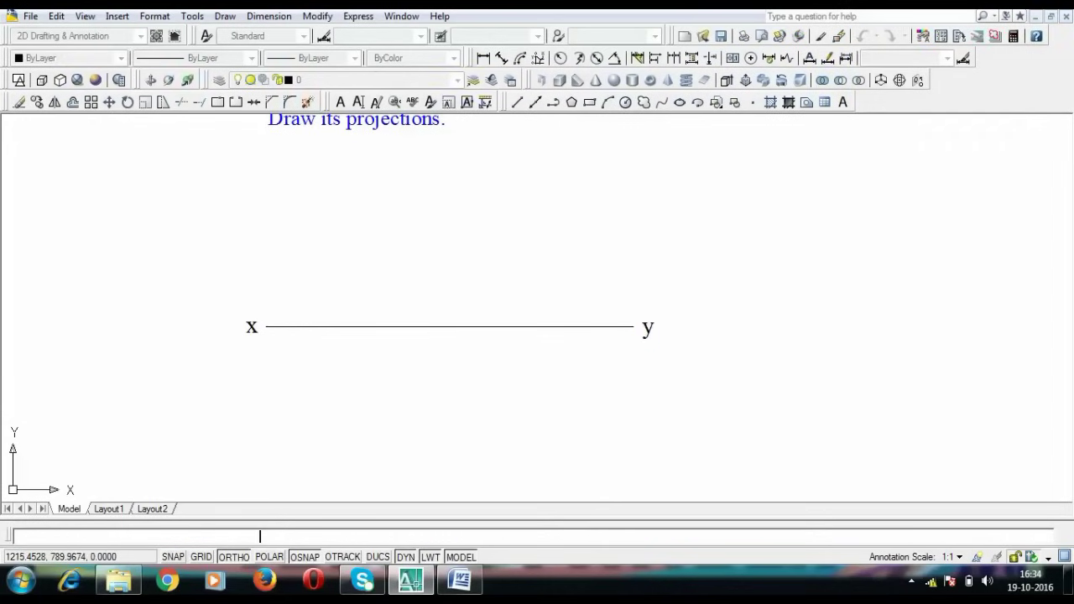
Draw a vertical line on xy extending 15 units above and 15 units below it
{"action": "type", "text": "l"}
{"action": "key", "text": "Return"}
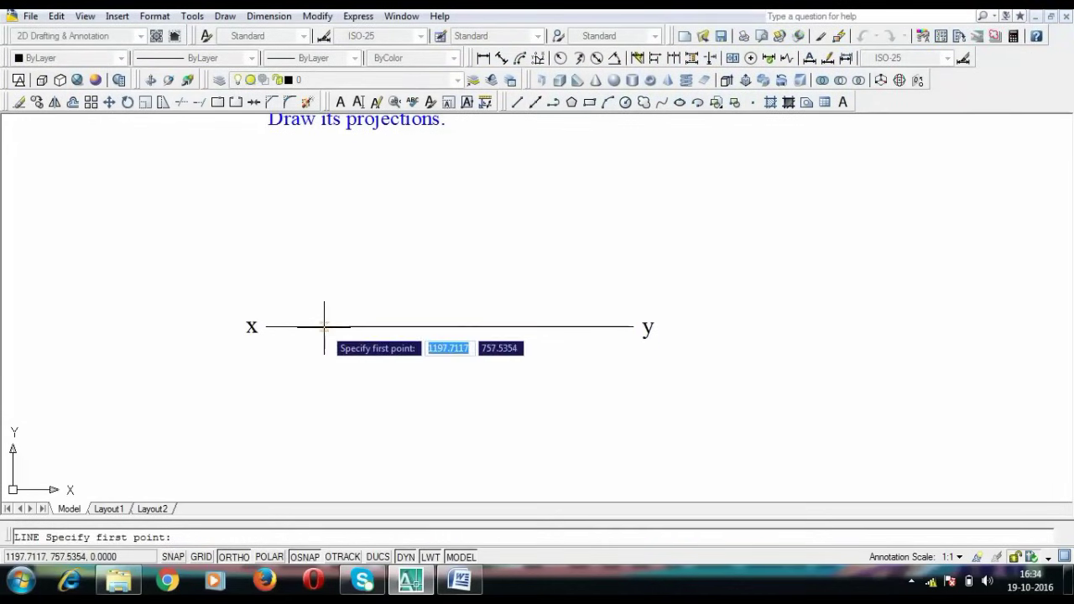
{"action": "left_click", "coordinate": [324, 327]}
{"action": "type", "text": "15"}
{"action": "key", "text": "Return"}
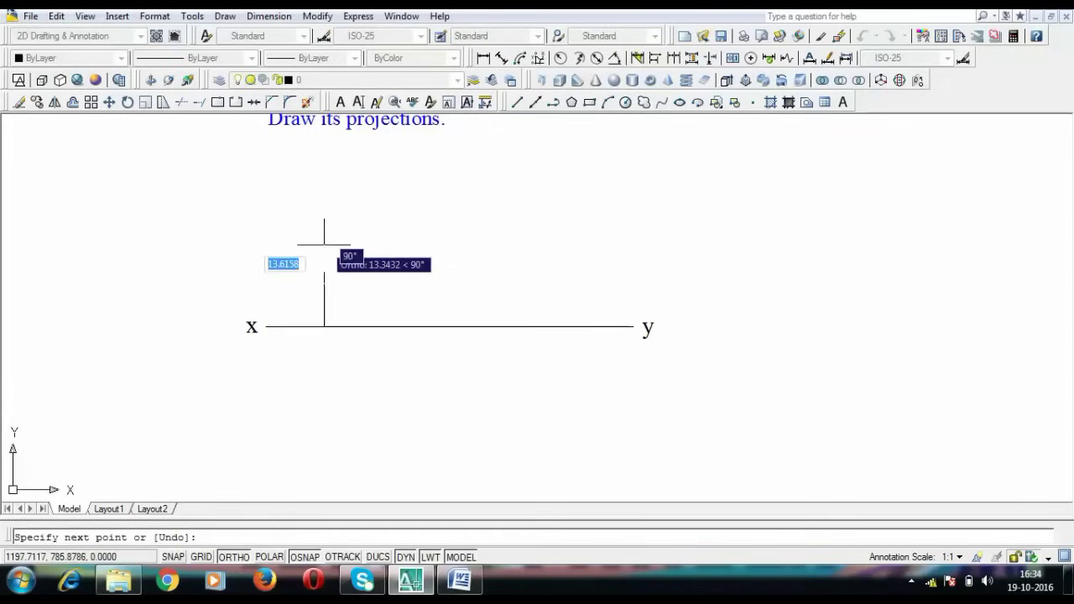
{"action": "left_click", "coordinate": [324, 327]}
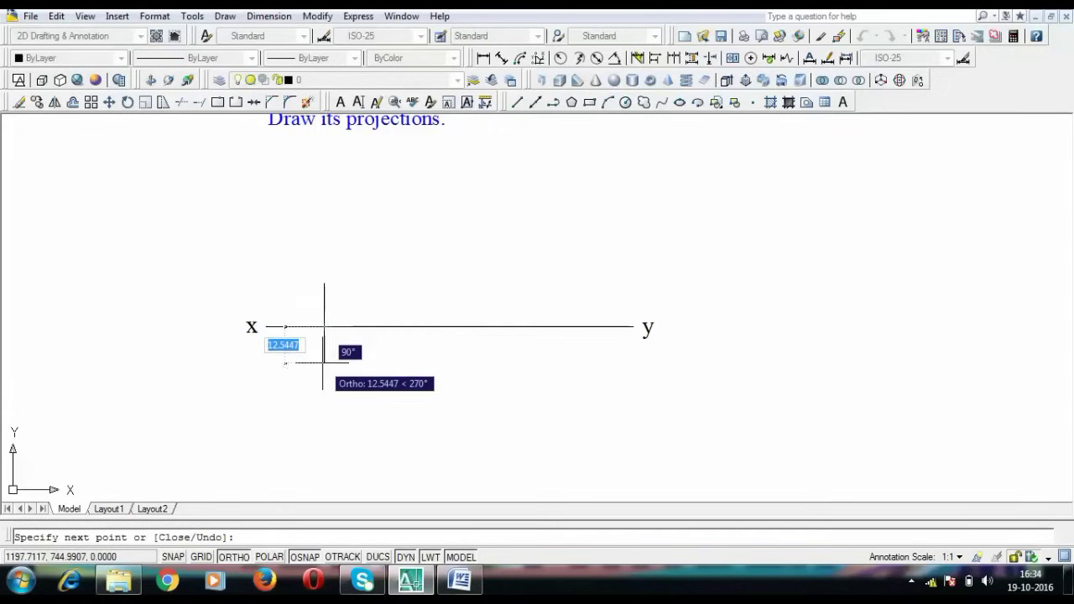
{"action": "type", "text": "15"}
{"action": "key", "text": "Return"}
{"action": "key", "text": "Return"}
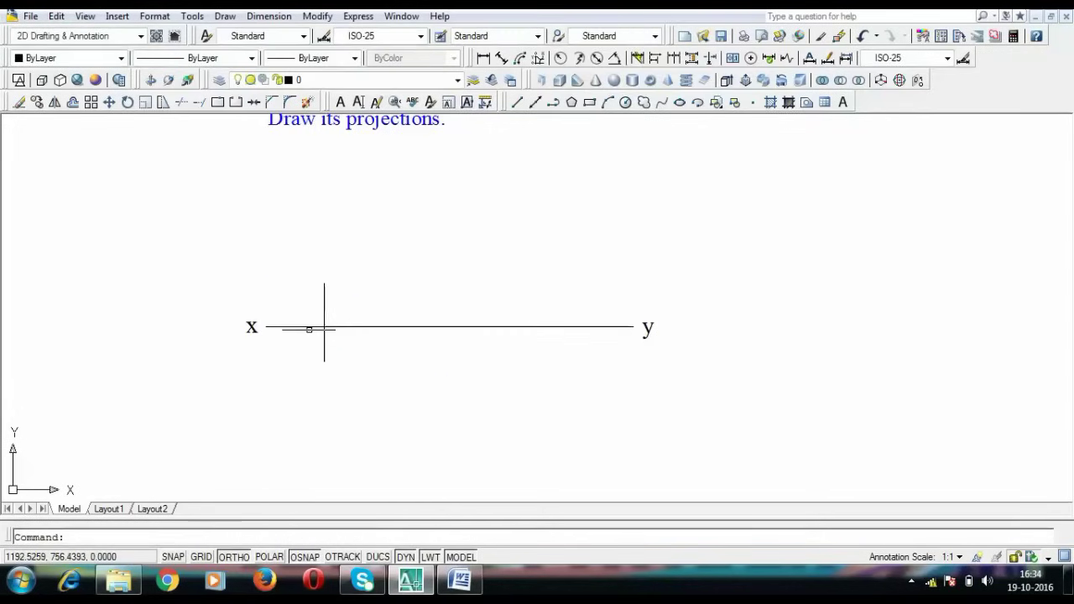
Paste labels at the line ends, renaming the upper one a' and keeping b' below xy
{"action": "key", "text": "ctrl+v"}
{"action": "left_click", "coordinate": [316, 273]}
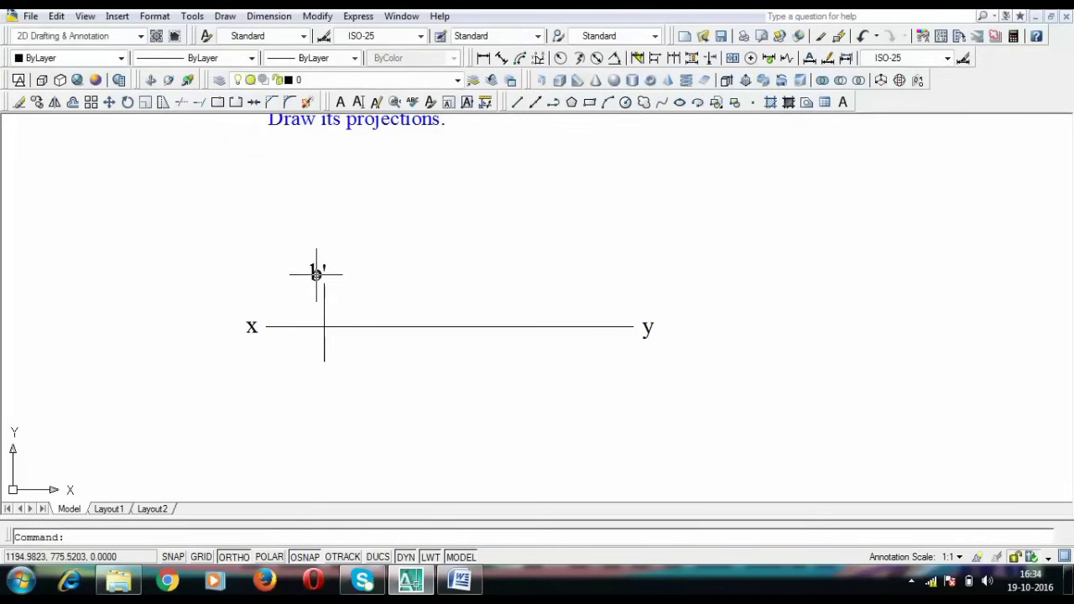
{"action": "double_click", "coordinate": [317, 273]}
{"action": "key", "text": "ctrl+c"}
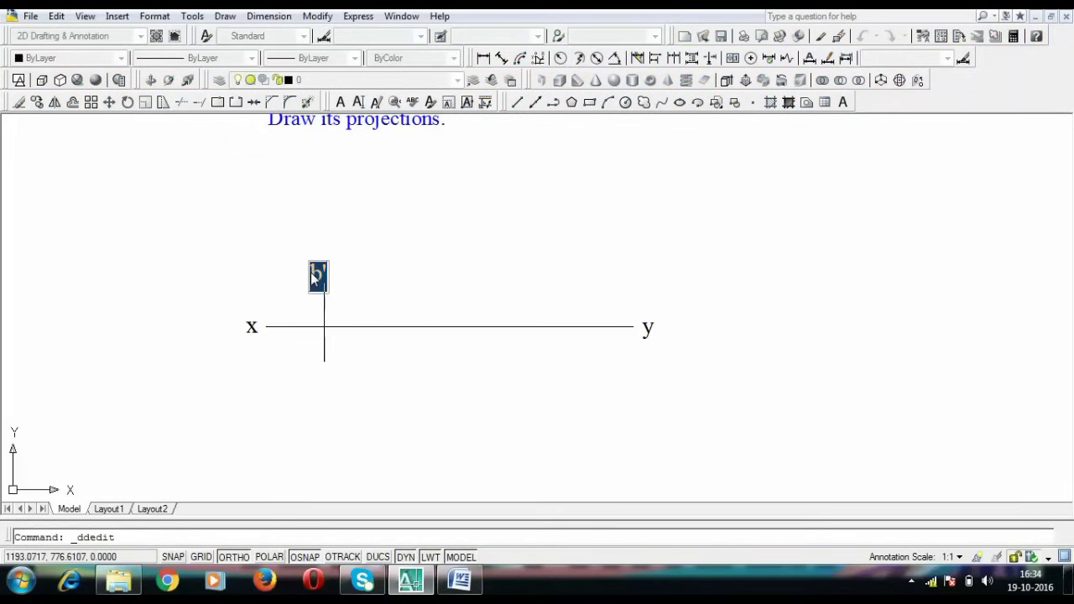
{"action": "type", "text": "a'"}
{"action": "key", "text": "Return"}
{"action": "key", "text": "Return"}
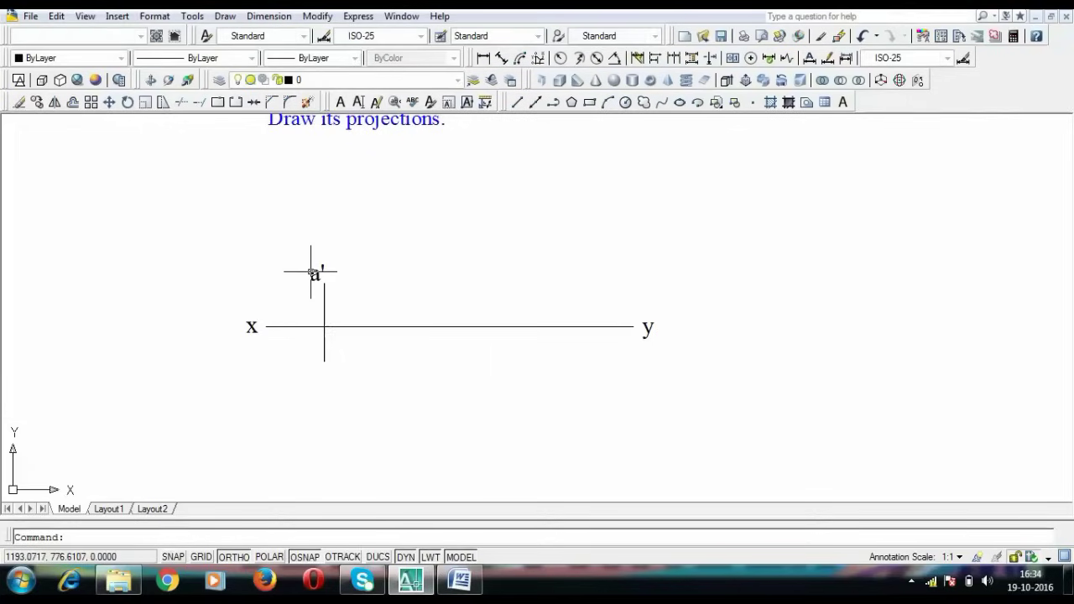
{"action": "key", "text": "ctrl+v"}
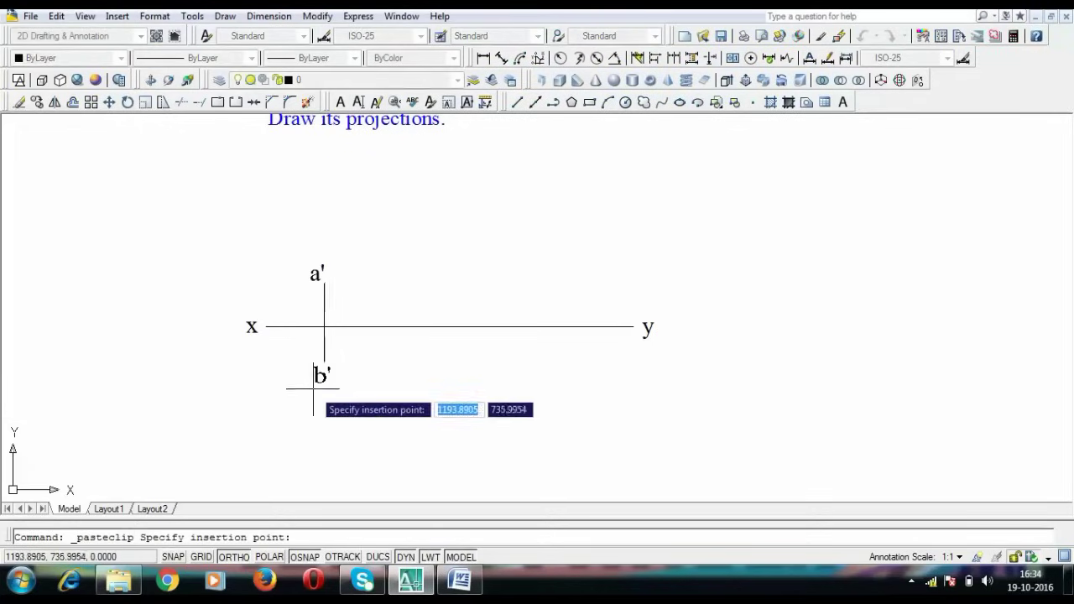
{"action": "left_click", "coordinate": [315, 380]}
{"action": "double_click", "coordinate": [319, 375]}
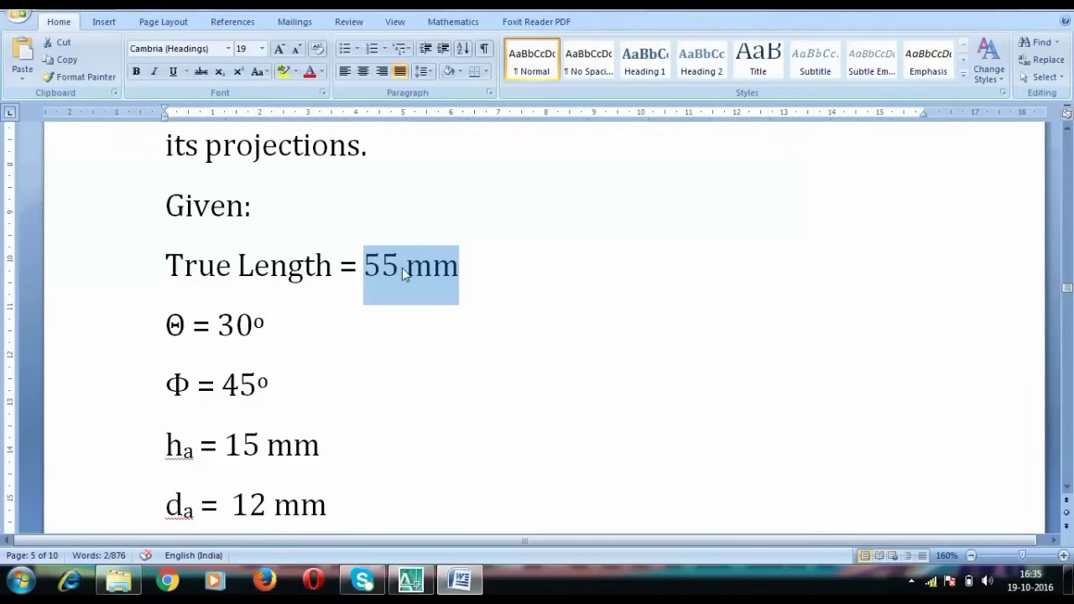
Draw a 50-unit line from a' rising at 30°
{"action": "left_click_drag", "start_coordinate": [277, 327], "coordinate": [219, 327]}
{"action": "left_click", "coordinate": [411, 581]}
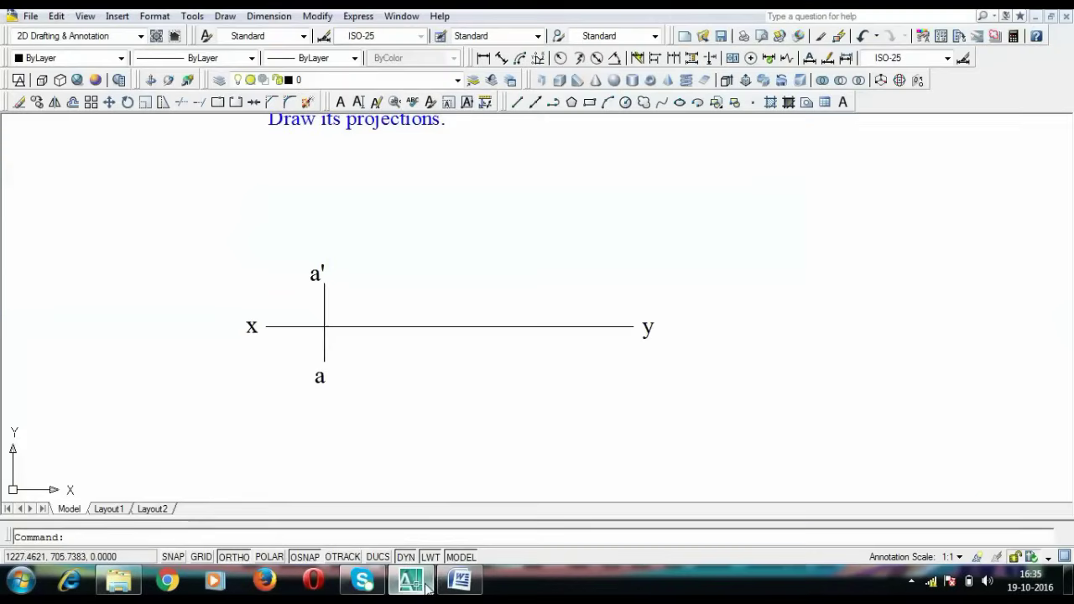
{"action": "type", "text": "l"}
{"action": "key", "text": "Return"}
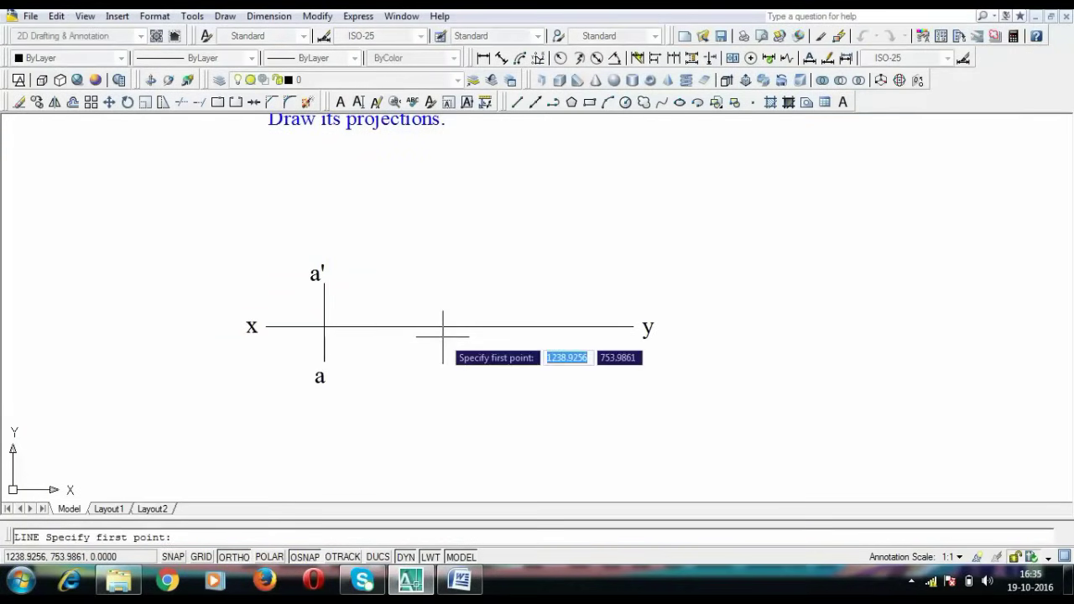
{"action": "left_click", "coordinate": [324, 283]}
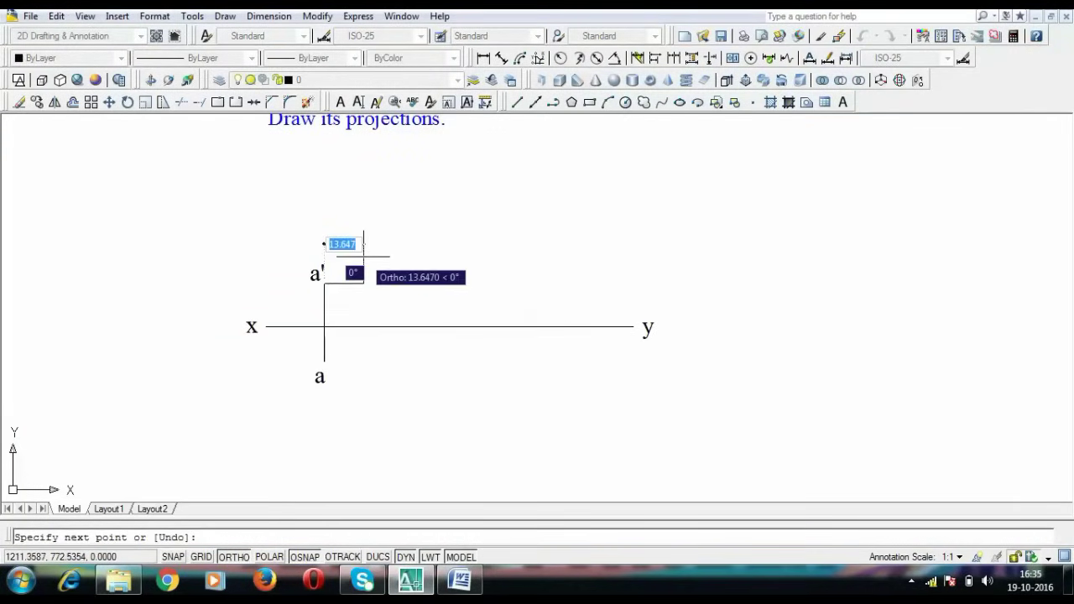
{"action": "type", "text": "50"}
{"action": "key", "text": "Tab"}
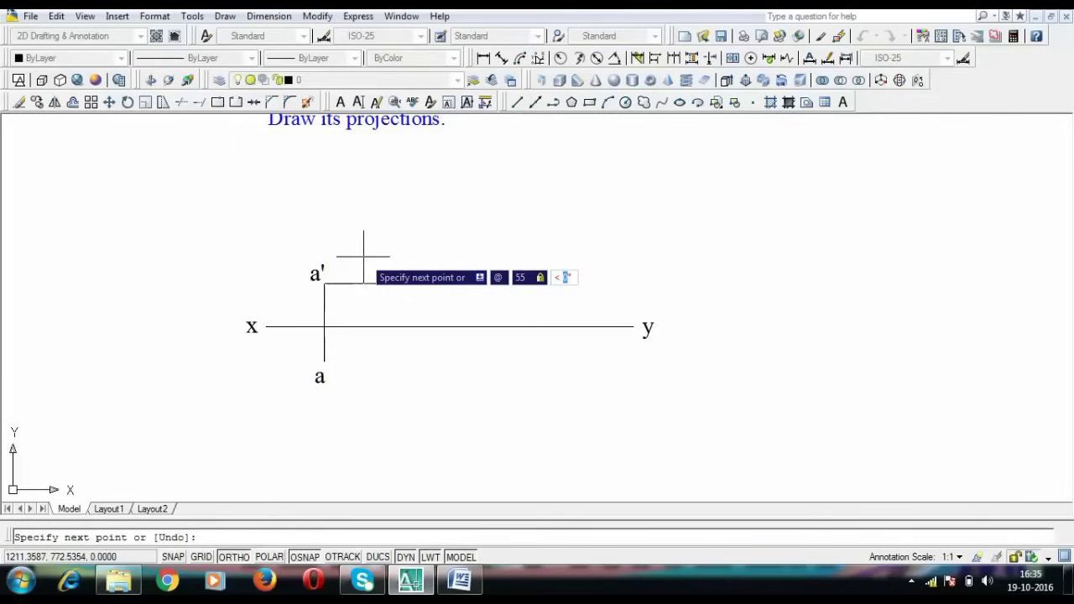
{"action": "type", "text": "30"}
{"action": "key", "text": "Return"}
{"action": "key", "text": "Escape"}
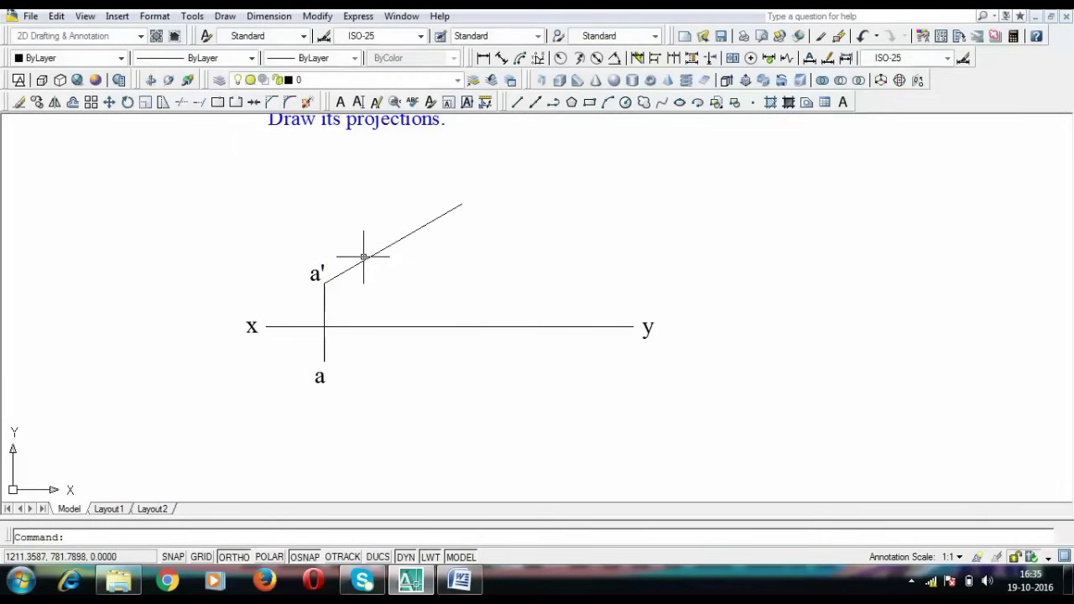
Label the upper end of the inclined line b1'
{"action": "key", "text": "ctrl+v"}
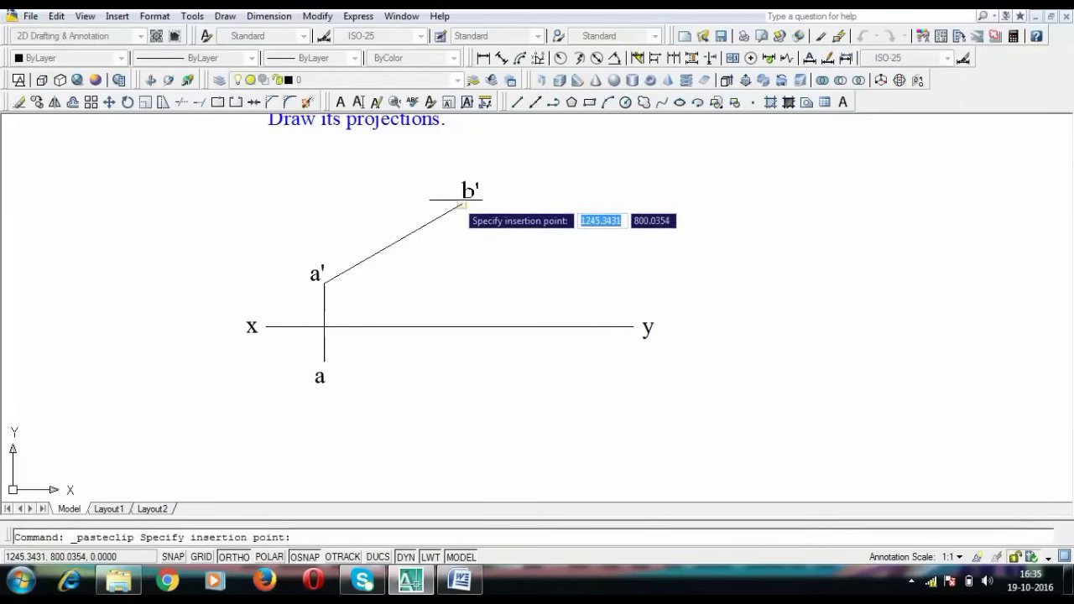
{"action": "left_click", "coordinate": [462, 204]}
{"action": "key", "text": "ctrl+z"}
{"action": "double_click", "coordinate": [453, 192]}
{"action": "key", "text": "ctrl+c"}
{"action": "type", "text": "b1'"}
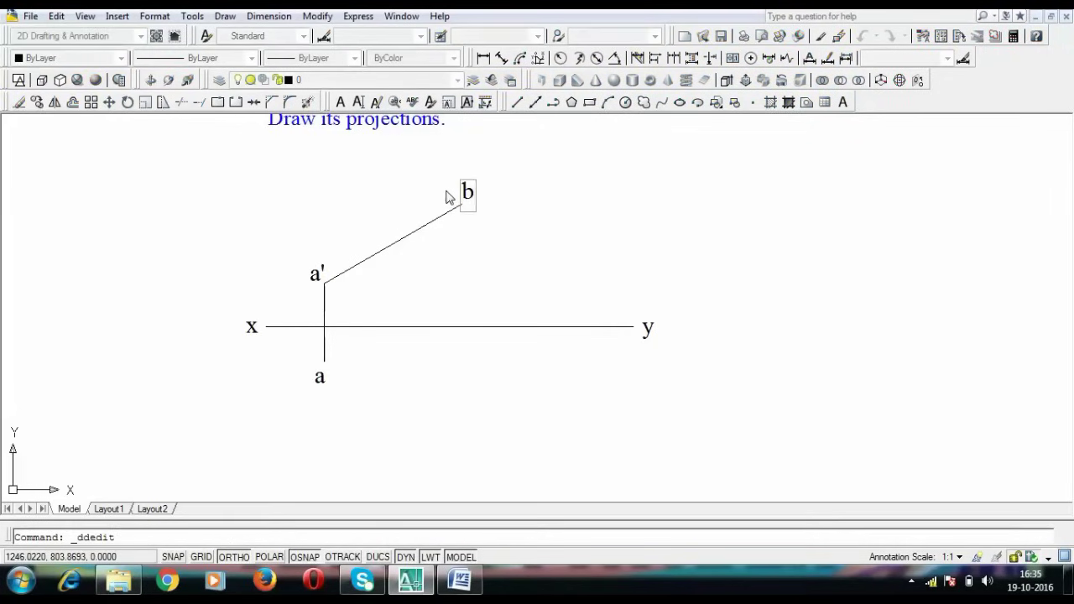
{"action": "key", "text": "Return"}
{"action": "key", "text": "Return"}
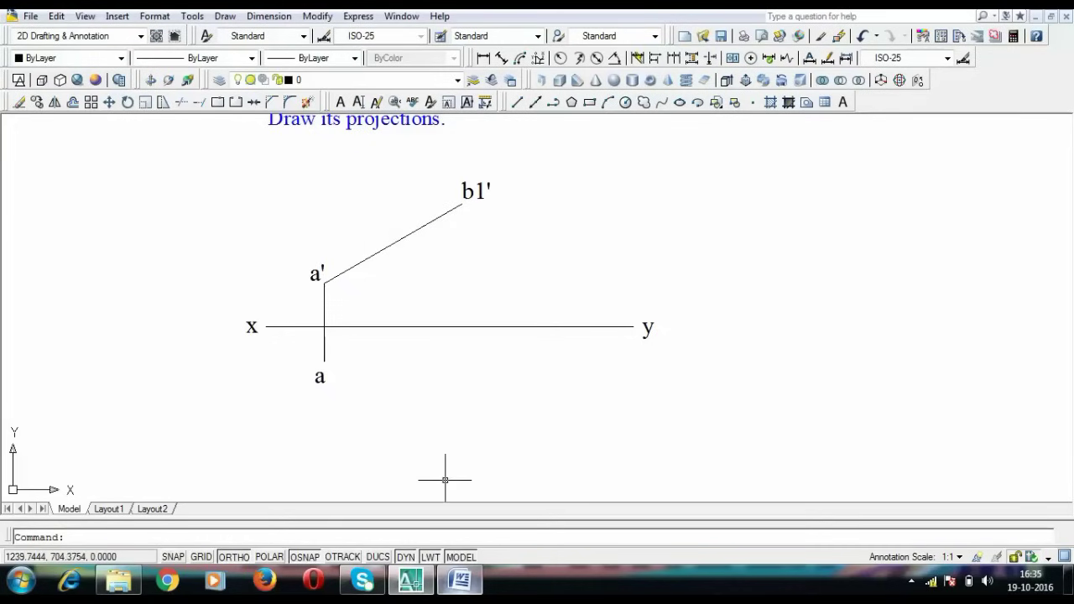
Recheck the 55 mm true length in Word and pan the drawing up
{"action": "left_click", "coordinate": [459, 579]}
{"action": "left_click_drag", "start_coordinate": [363, 265], "coordinate": [399, 265]}
{"action": "left_click", "coordinate": [463, 580]}
{"action": "middle_click_drag", "start_coordinate": [450, 408], "coordinate": [437, 331]}
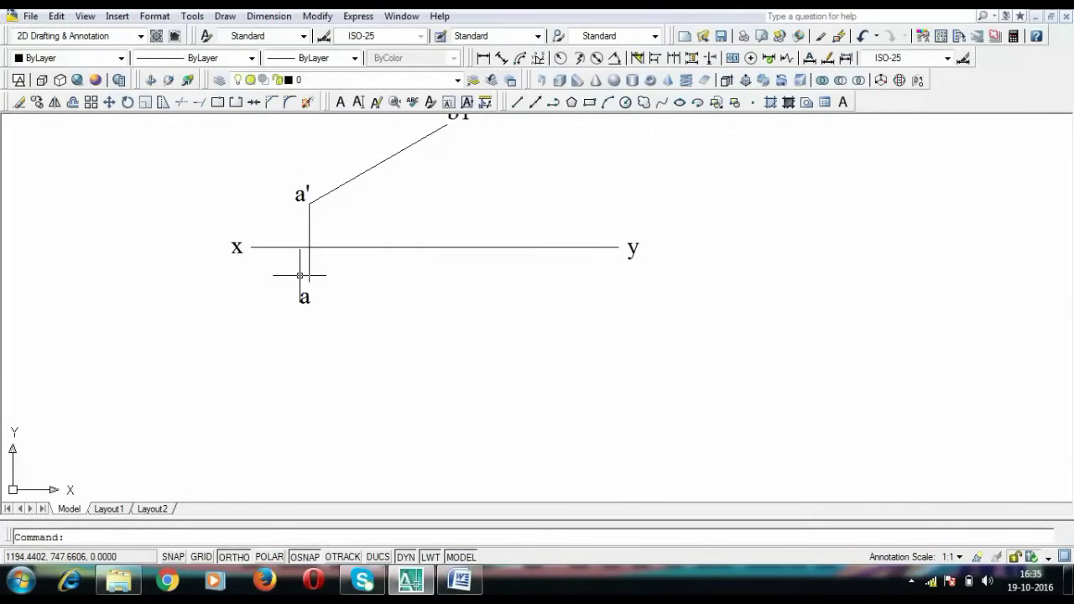
Start a line at point a while checking the given values in Word
{"action": "type", "text": "l"}
{"action": "key", "text": "Return"}
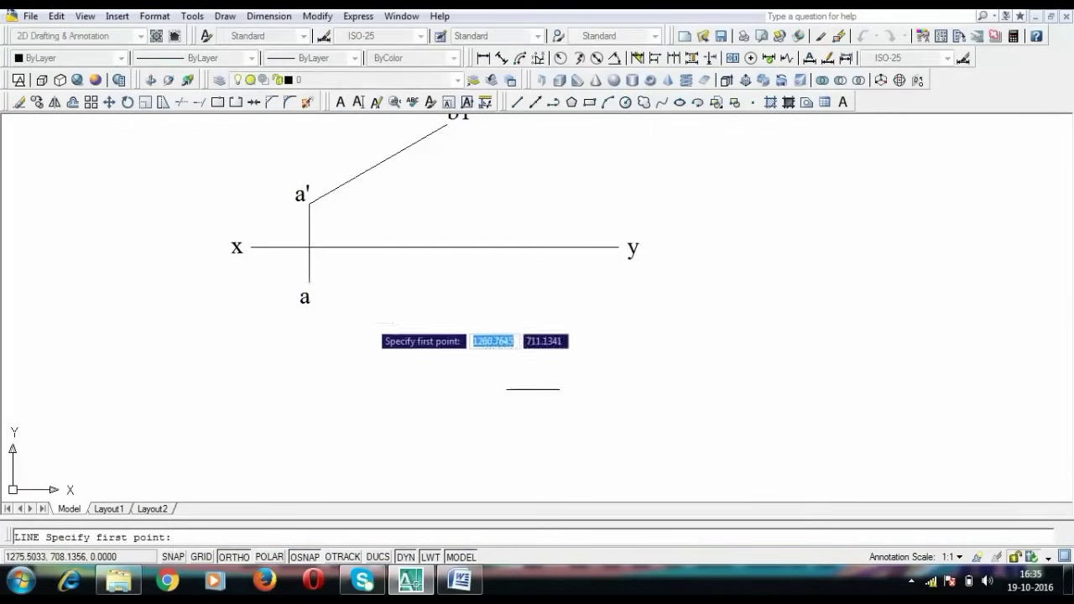
{"action": "left_click", "coordinate": [309, 281]}
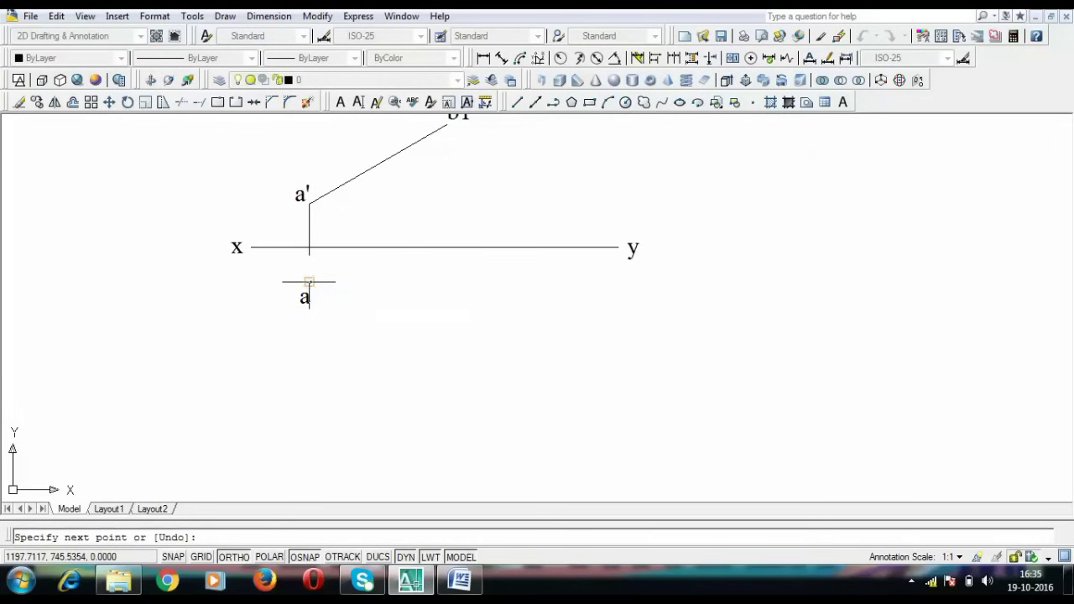
{"action": "left_click", "coordinate": [423, 587]}
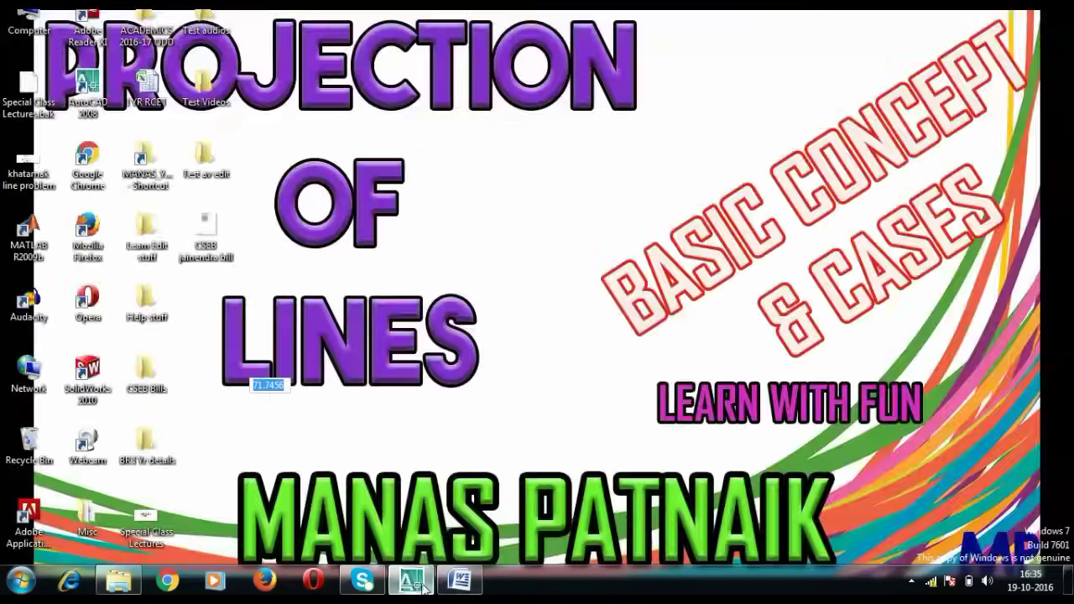
{"action": "left_click", "coordinate": [423, 587]}
{"action": "left_click", "coordinate": [459, 578]}
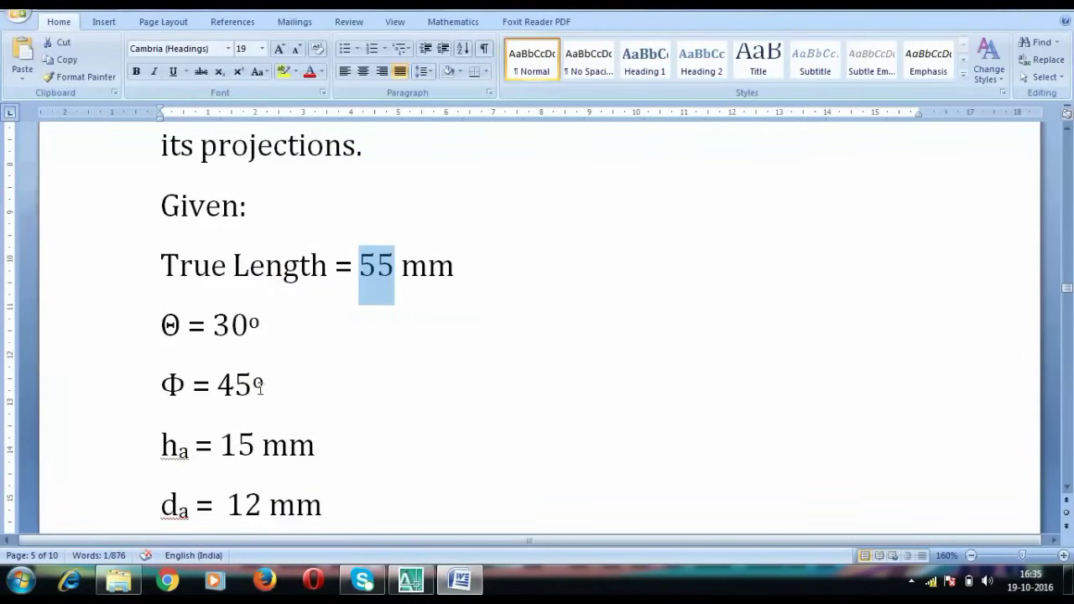
{"action": "left_click", "coordinate": [410, 579]}
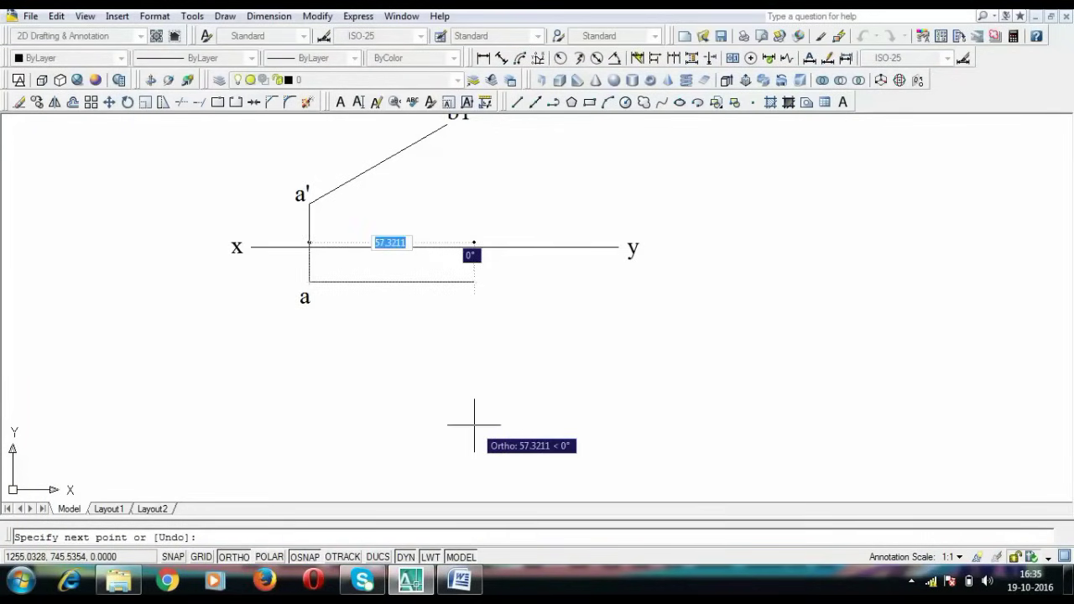
{"action": "type", "text": "55"}
{"action": "key", "text": "Tab"}
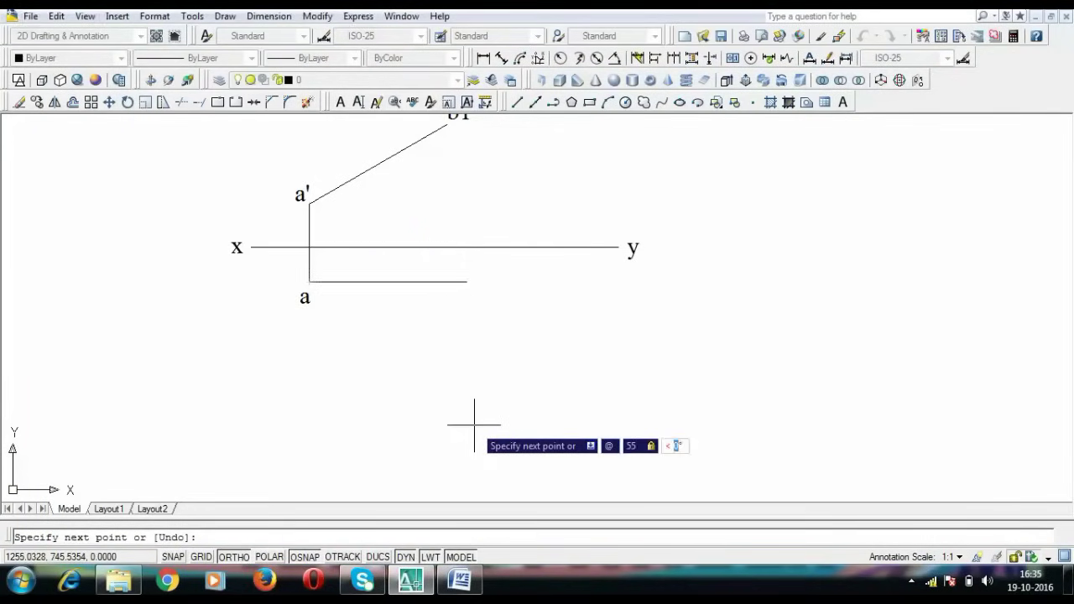
{"action": "left_click", "coordinate": [452, 583]}
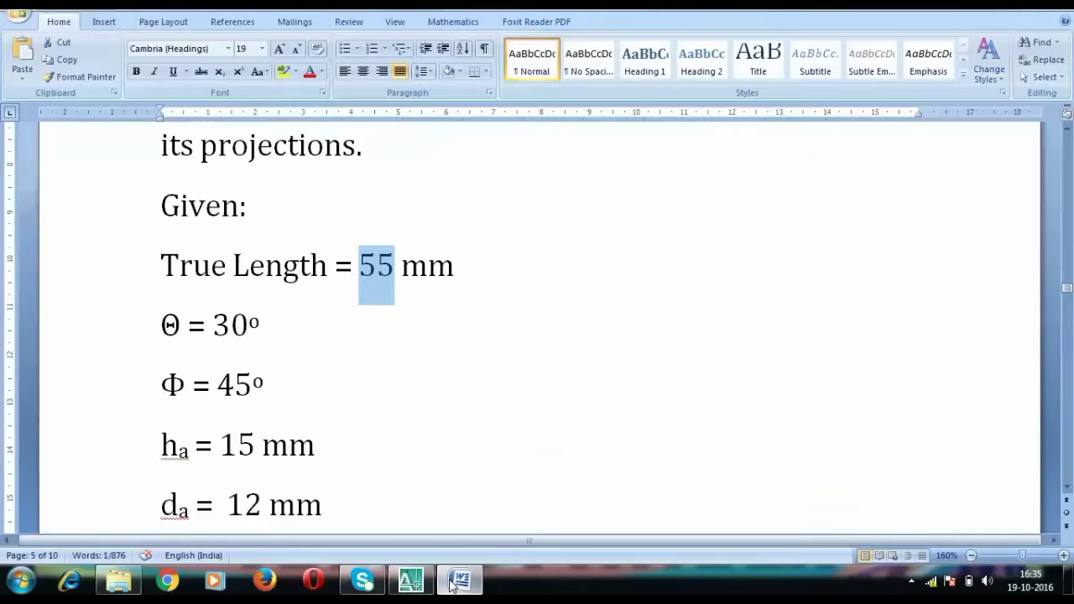
{"action": "left_click", "coordinate": [453, 584]}
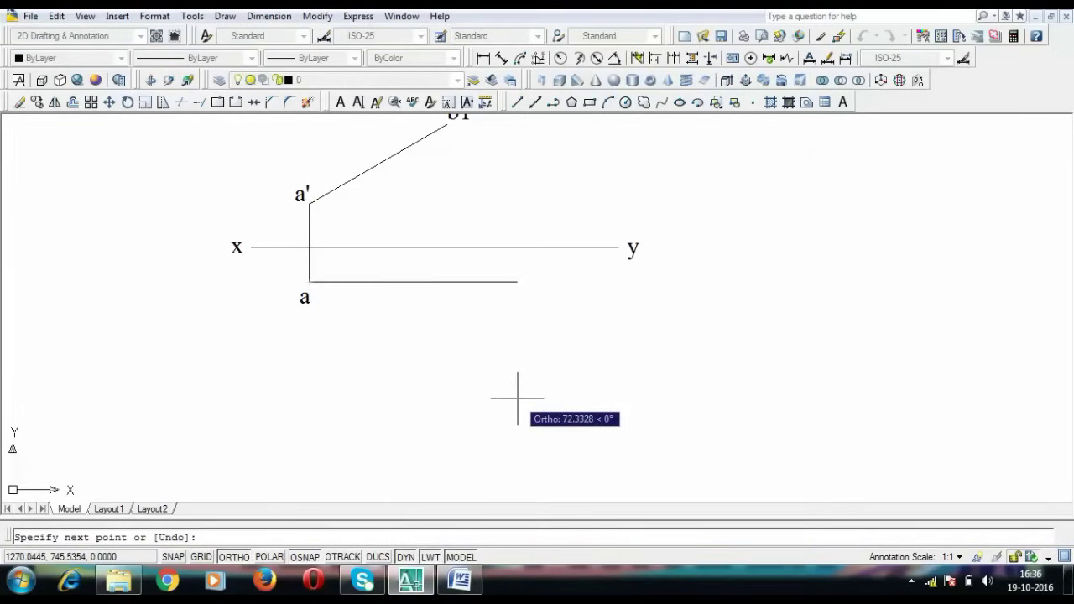
{"action": "type", "text": "@55"}
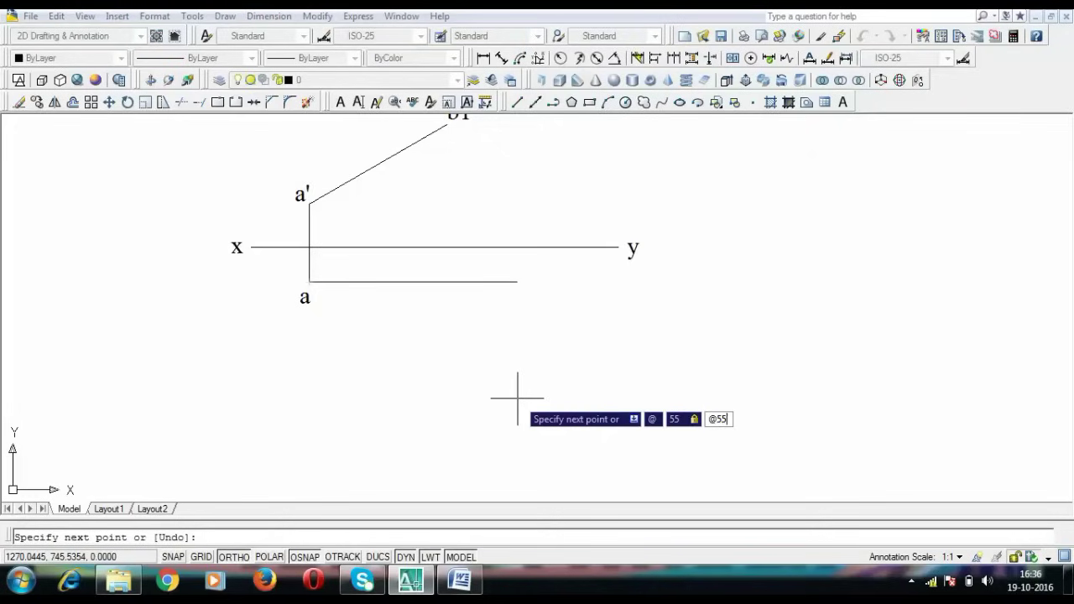
{"action": "key", "text": "BackSpace"}
{"action": "key", "text": "BackSpace"}
{"action": "key", "text": "BackSpace"}
{"action": "type", "text": "@55<-45"}
{"action": "key", "text": "Return"}
{"action": "key", "text": "Return"}
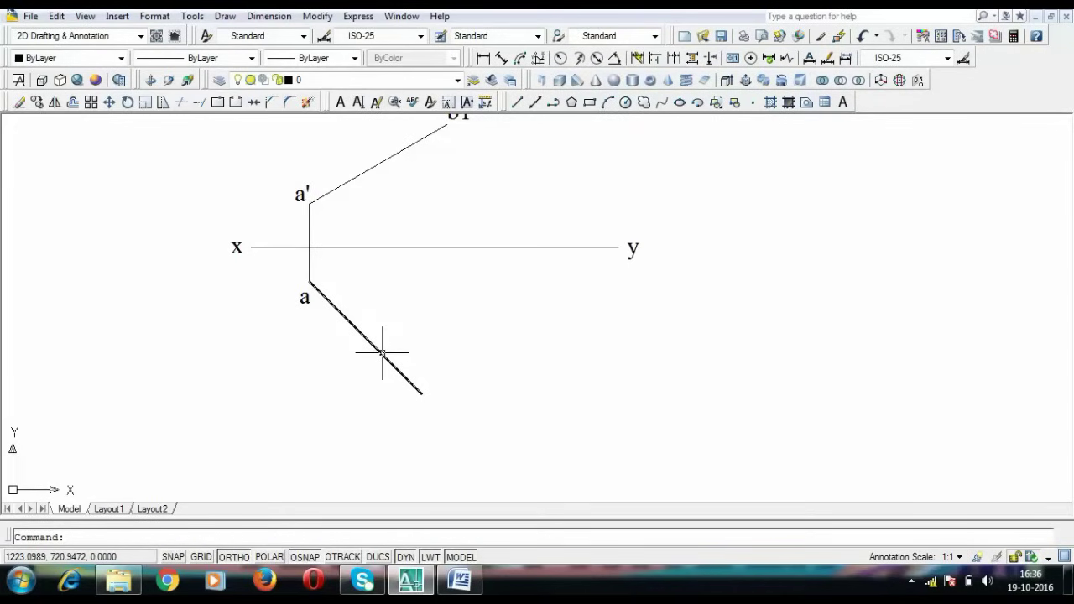
Label the line's lower end b2 and pan down to bring b1' into view
{"action": "key", "text": "ctrl+v"}
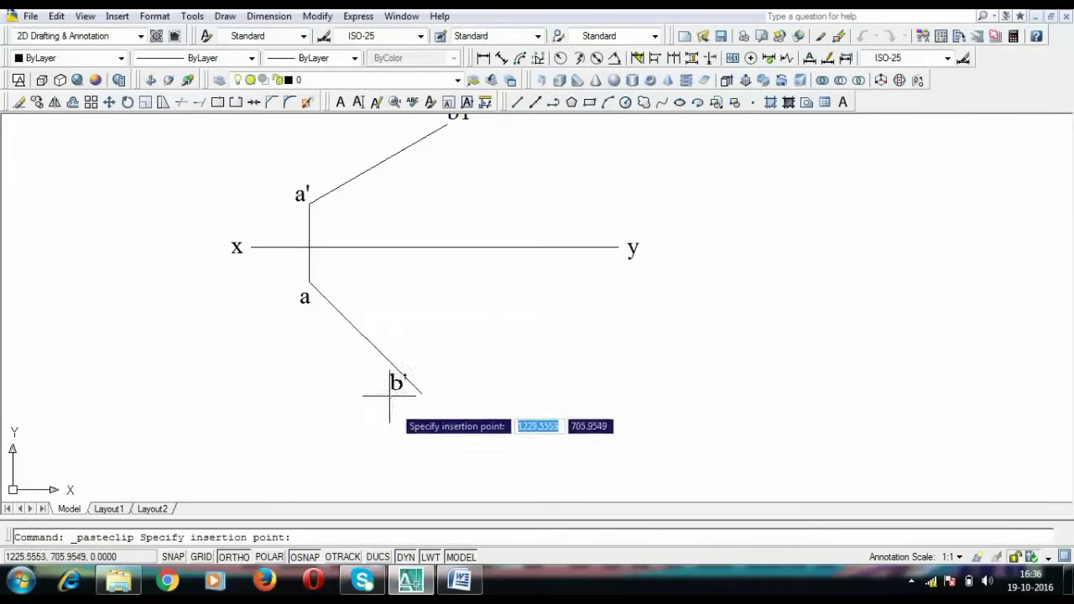
{"action": "left_click", "coordinate": [419, 412]}
{"action": "key", "text": "ctrl+z"}
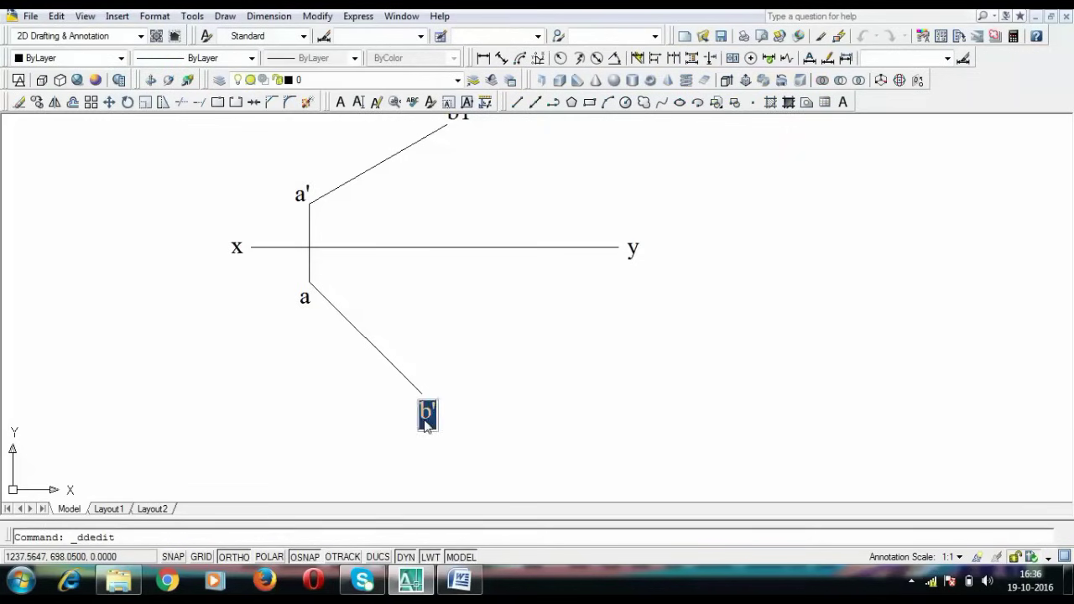
{"action": "type", "text": "b2"}
{"action": "key", "text": "Return"}
{"action": "key", "text": "Return"}
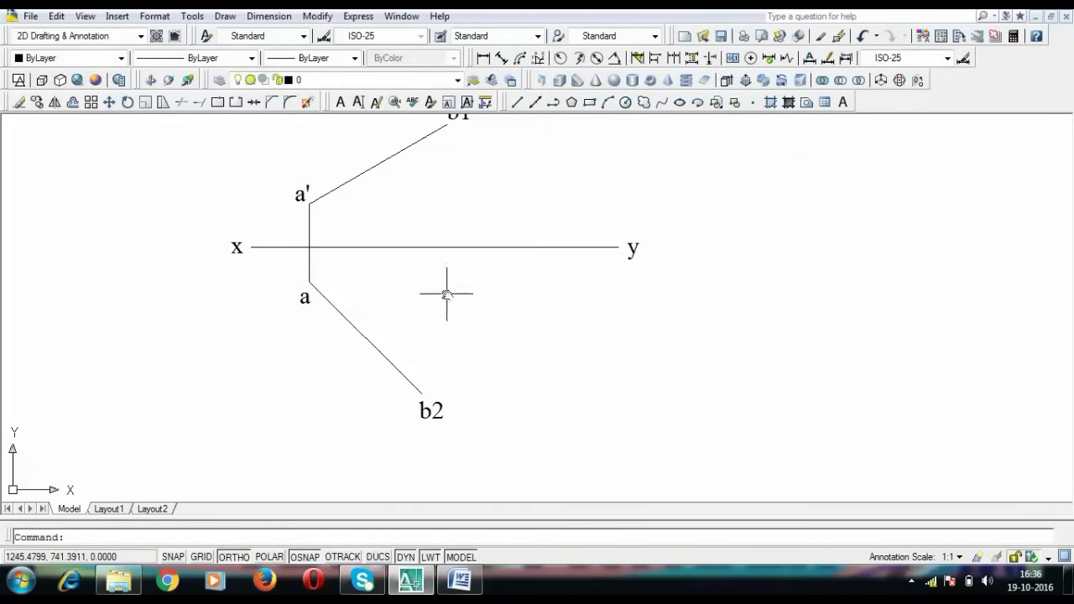
{"action": "middle_click_drag", "start_coordinate": [446, 293], "coordinate": [446, 360]}
Draw a horizontal line through b1' and stretch it leftward past b1'
{"action": "type", "text": "l"}
{"action": "key", "text": "Return"}
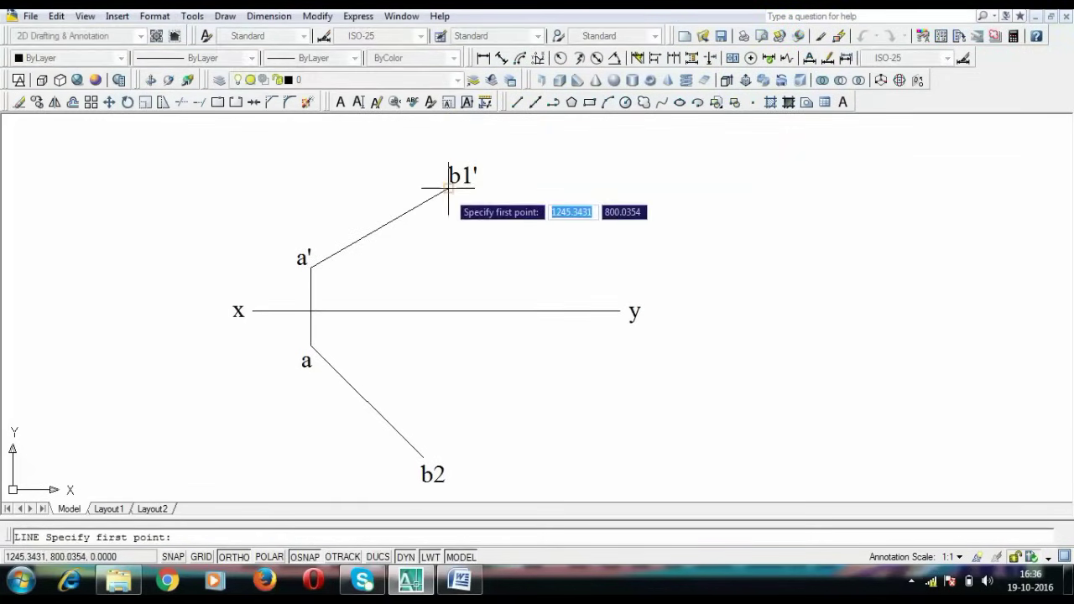
{"action": "left_click", "coordinate": [449, 189]}
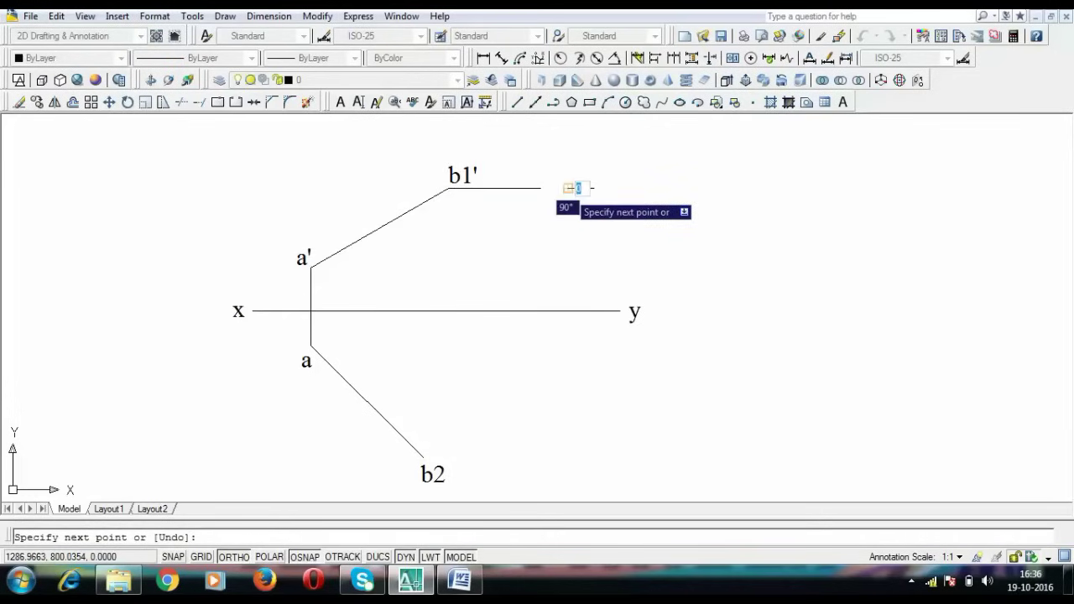
{"action": "left_click", "coordinate": [567, 188]}
{"action": "key", "text": "Return"}
{"action": "left_click", "coordinate": [554, 188]}
{"action": "left_click", "coordinate": [449, 188]}
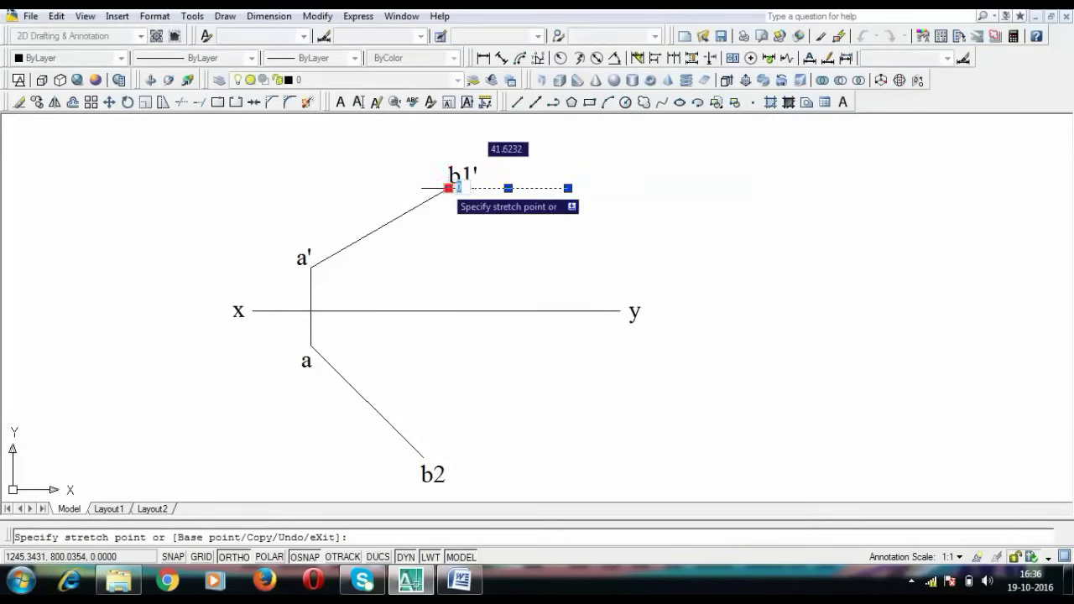
{"action": "left_click", "coordinate": [299, 188]}
Draw a horizontal line through b2 and stretch it leftward past b2
{"action": "type", "text": "l"}
{"action": "key", "text": "Return"}
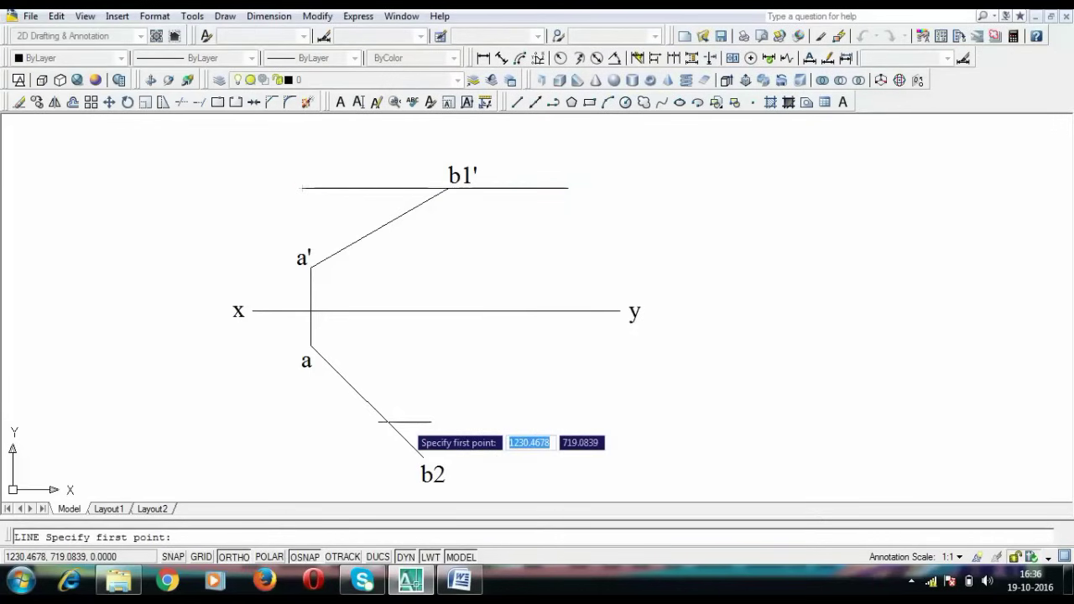
{"action": "key", "text": "Escape"}
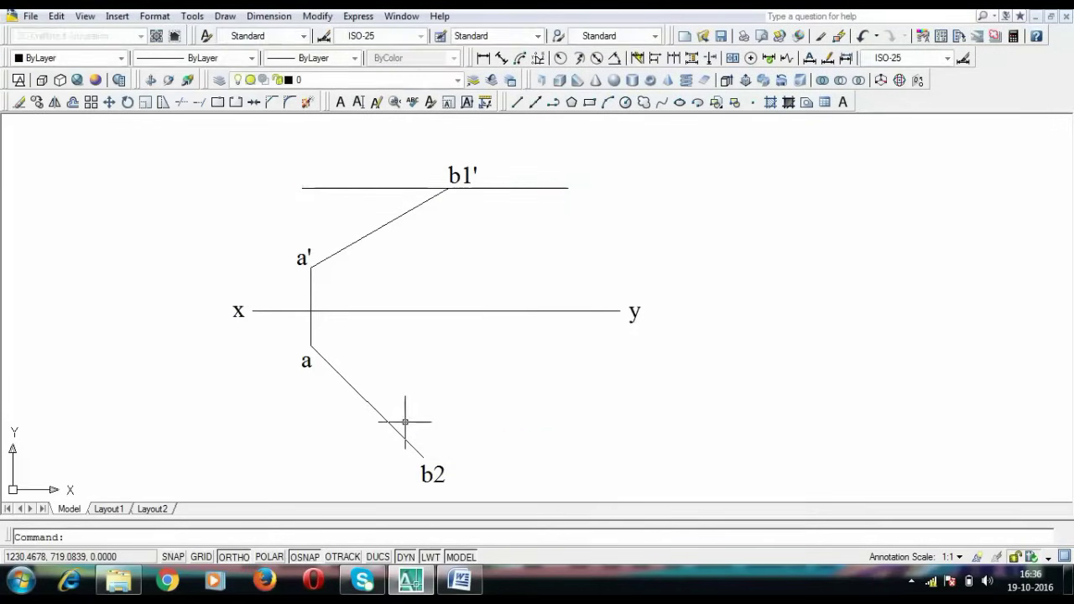
{"action": "type", "text": "l"}
{"action": "key", "text": "Return"}
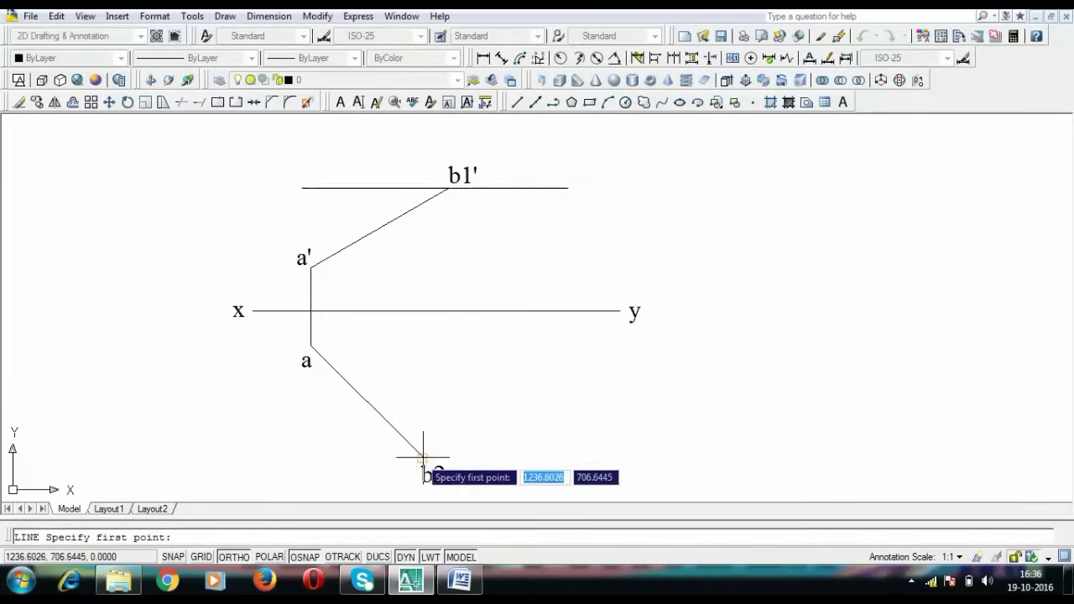
{"action": "left_click", "coordinate": [423, 457]}
{"action": "left_click", "coordinate": [500, 457]}
{"action": "key", "text": "Escape"}
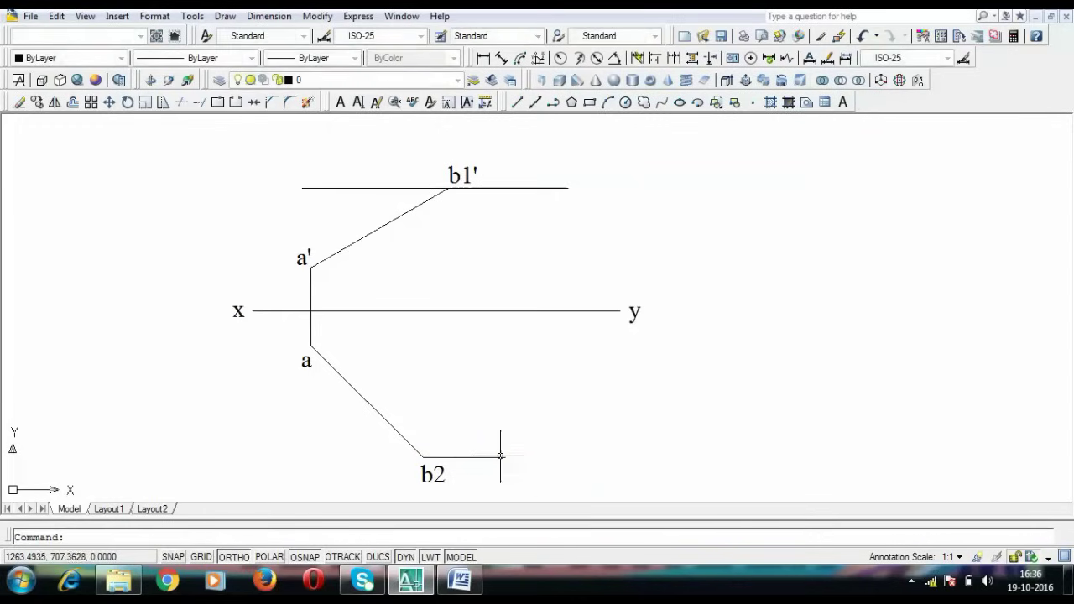
{"action": "left_click", "coordinate": [423, 457]}
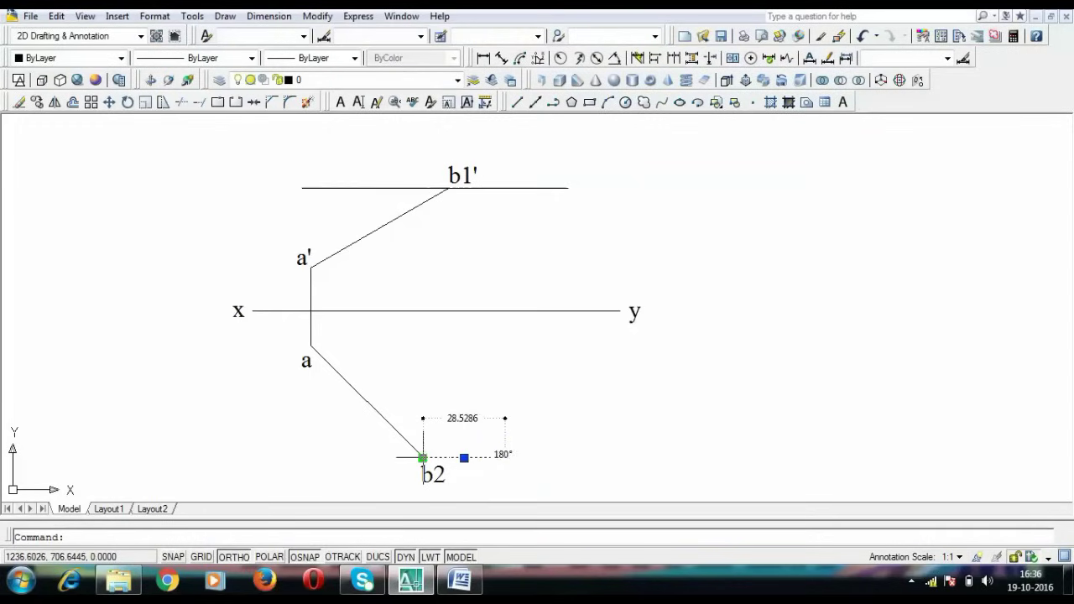
{"action": "left_click", "coordinate": [423, 458]}
{"action": "left_click", "coordinate": [306, 457]}
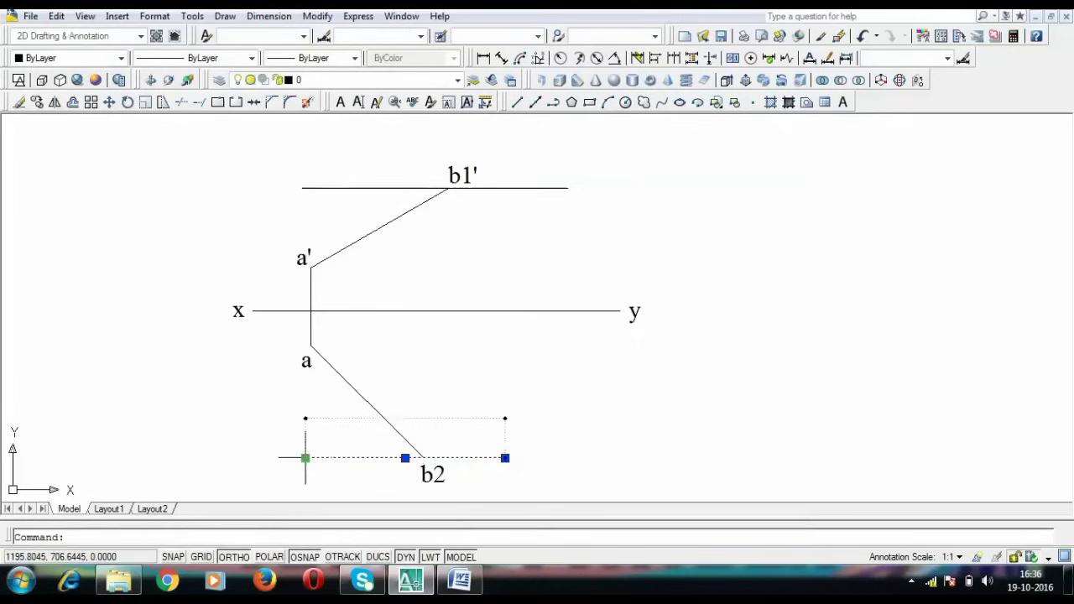
{"action": "key", "text": "Escape"}
Draw a horizontal line through a' and paste a copy through point a
{"action": "type", "text": "l"}
{"action": "key", "text": "Return"}
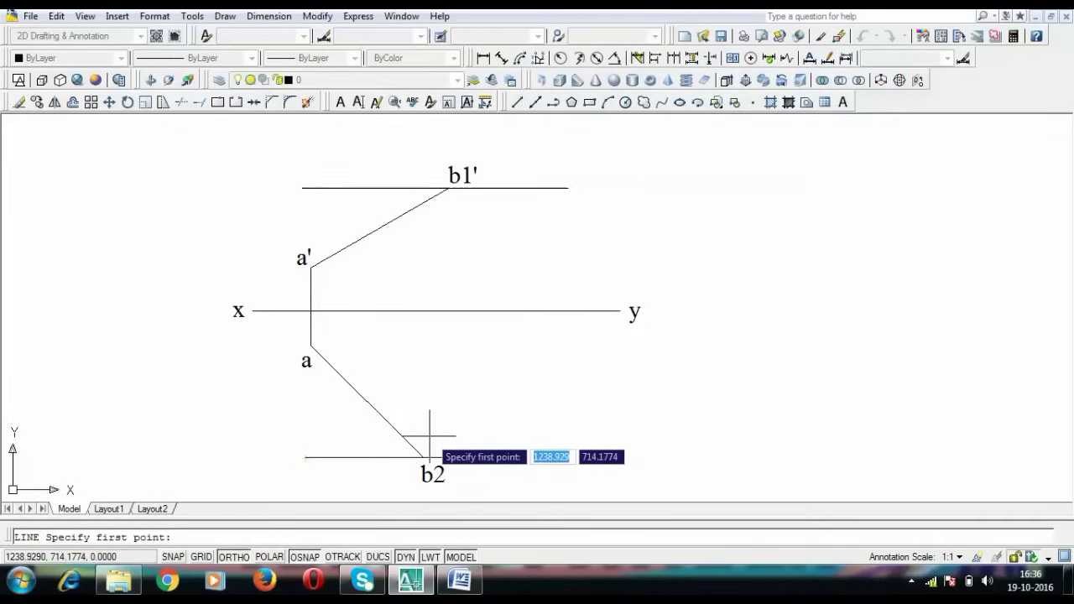
{"action": "key", "text": "BackSpace"}
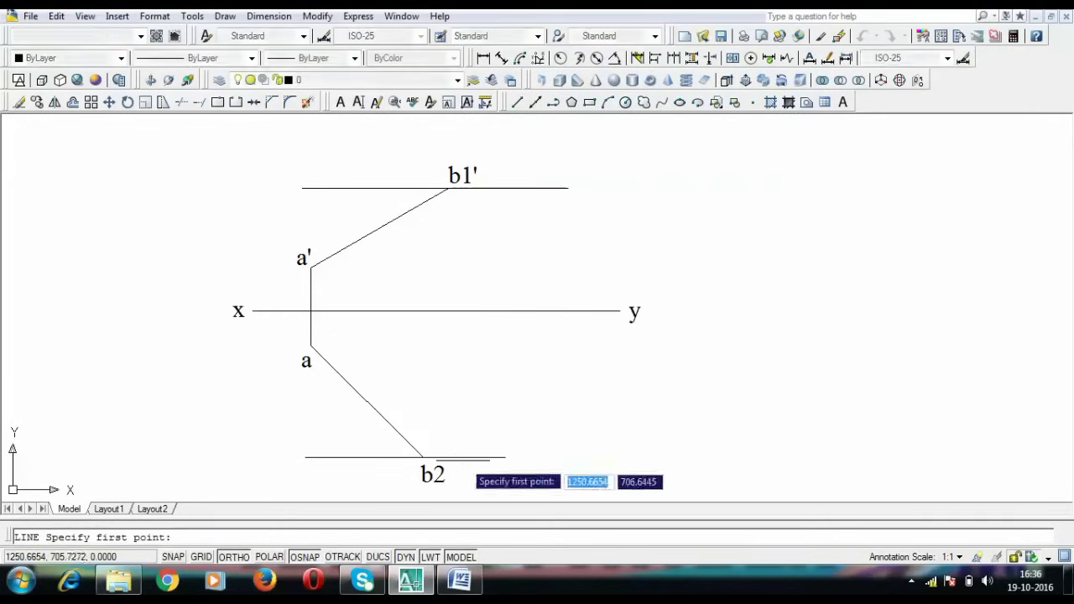
{"action": "left_click", "coordinate": [310, 267]}
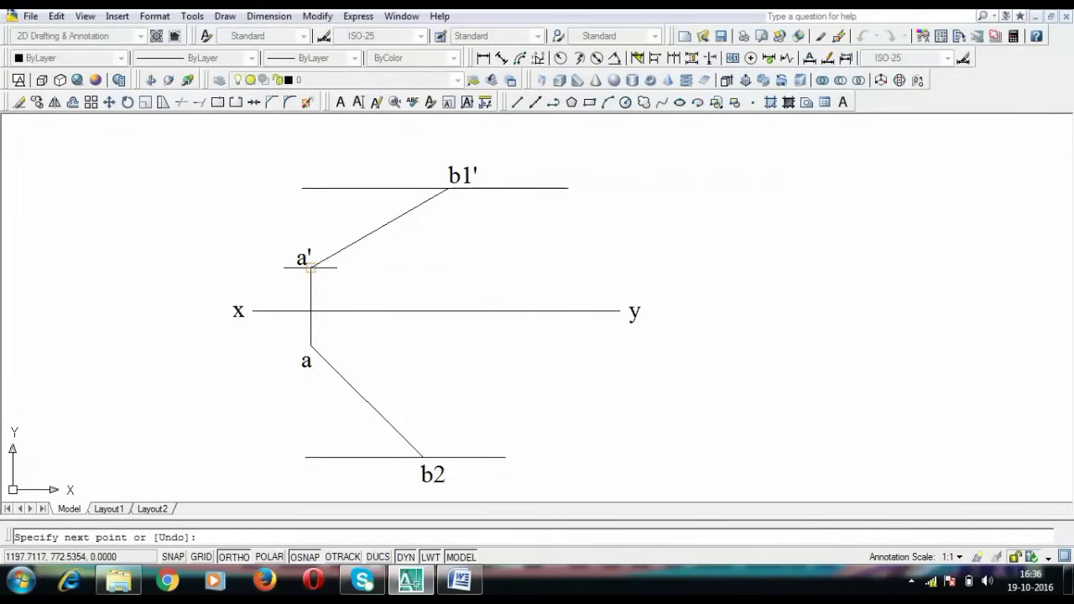
{"action": "left_click", "coordinate": [528, 267]}
{"action": "key", "text": "Return"}
{"action": "left_click", "coordinate": [518, 267]}
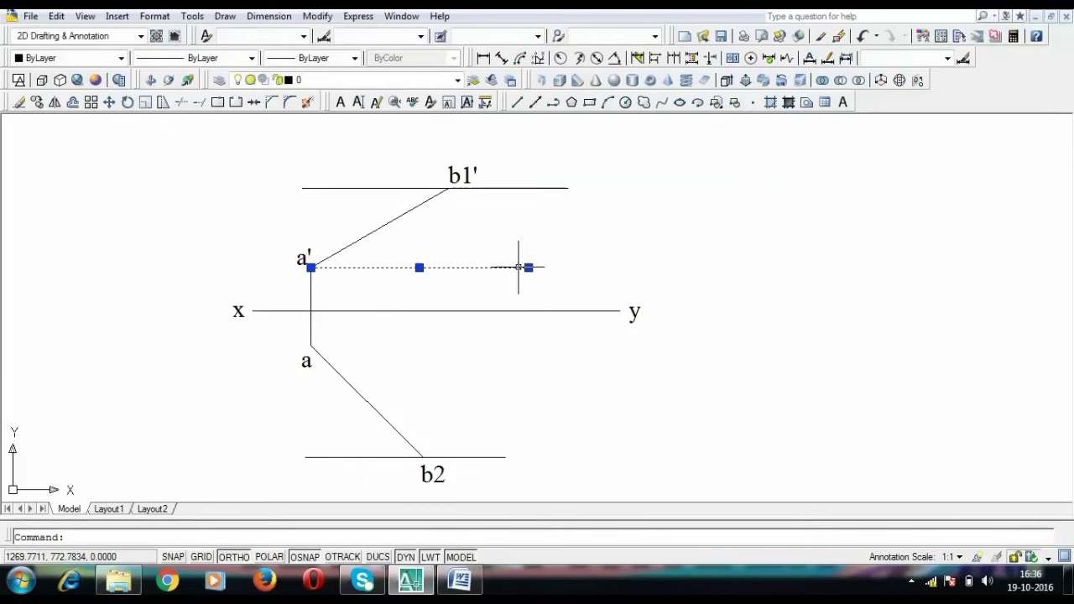
{"action": "key", "text": "ctrl+c"}
{"action": "key", "text": "ctrl+v"}
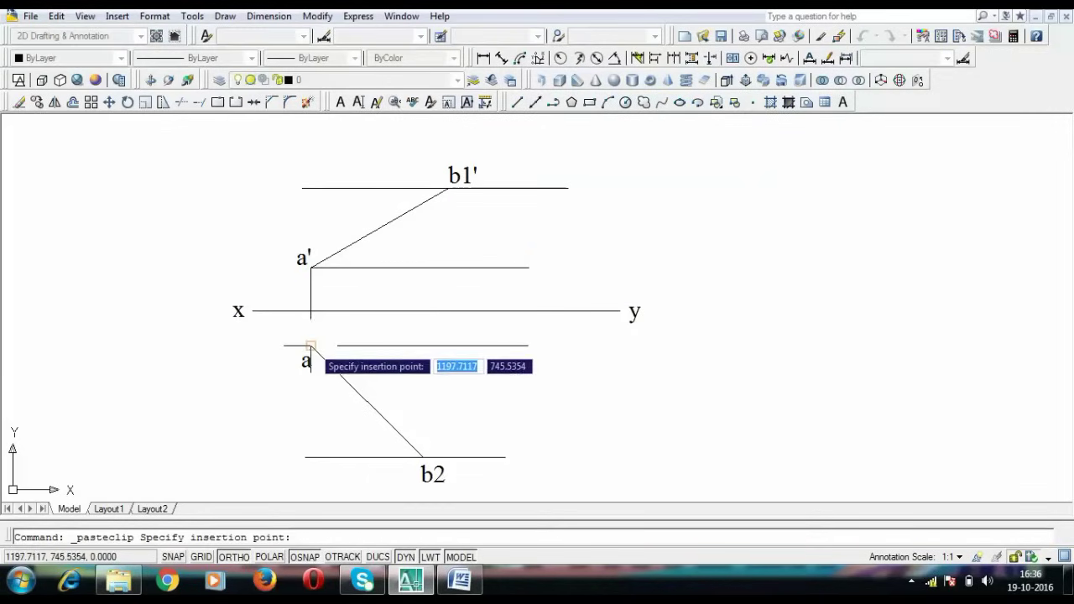
{"action": "left_click", "coordinate": [310, 345]}
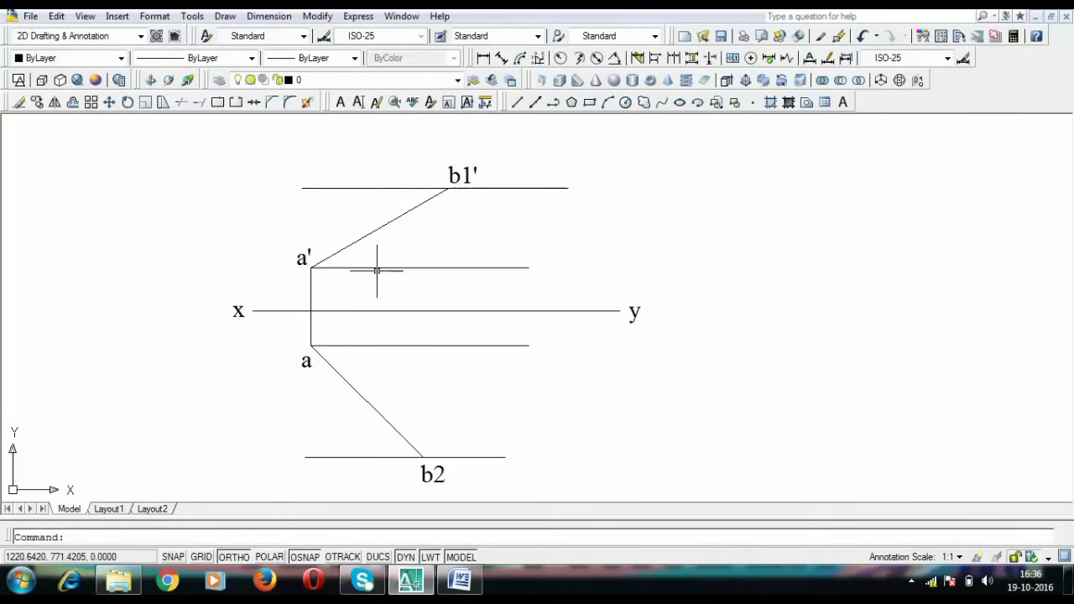
{"action": "key", "text": "l"}
{"action": "key", "text": "Return"}
Draw a vertical projector from b1' down to the horizontal line through a
{"action": "left_click", "coordinate": [448, 188]}
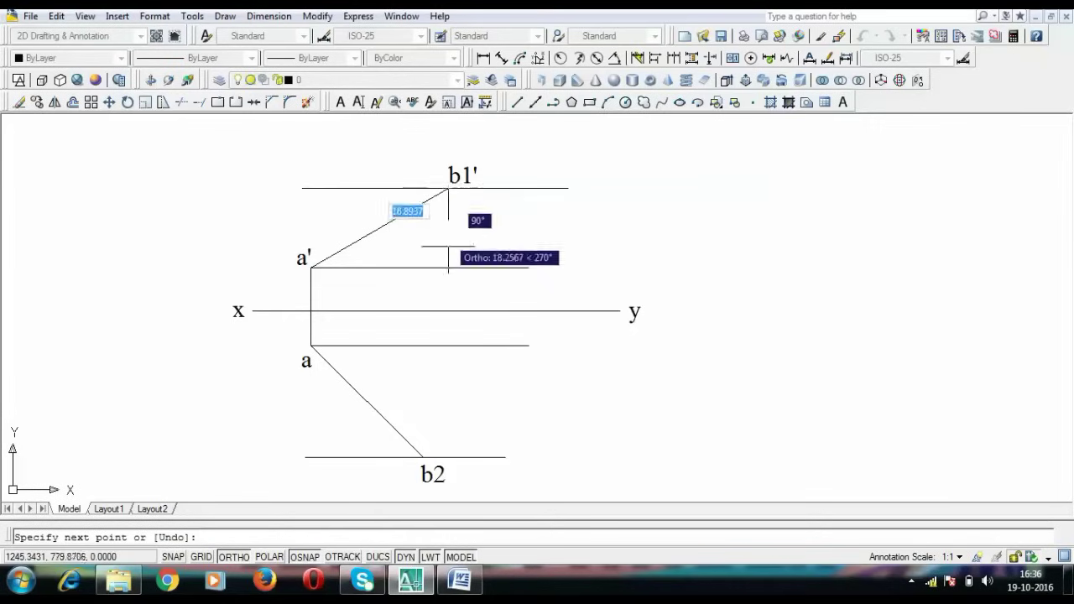
{"action": "left_click", "coordinate": [448, 344]}
{"action": "key", "text": "Return"}
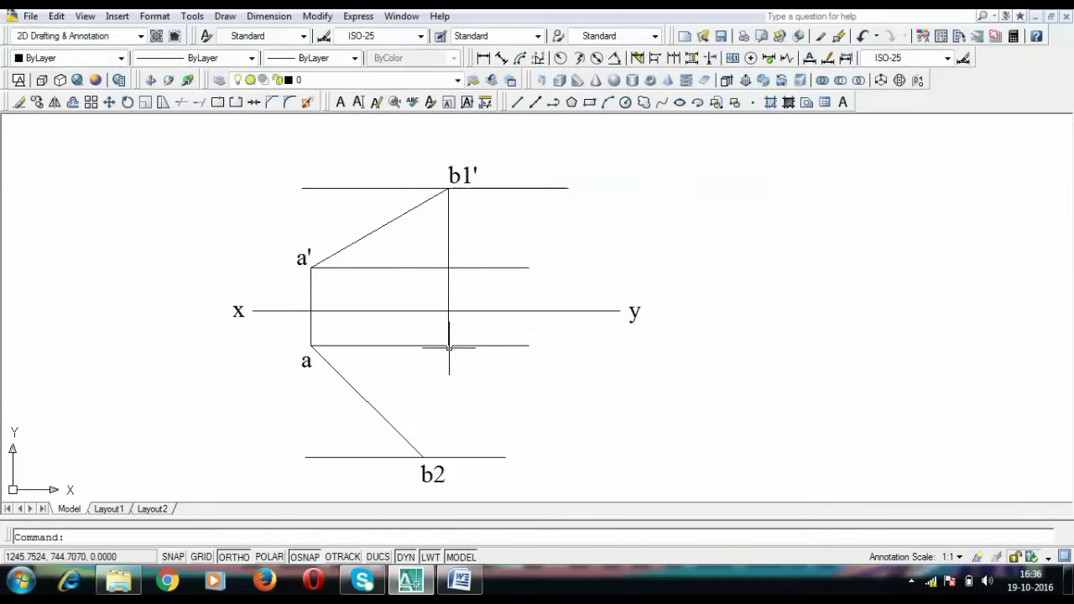
{"action": "key", "text": "ctrl+v"}
{"action": "key", "text": "Escape"}
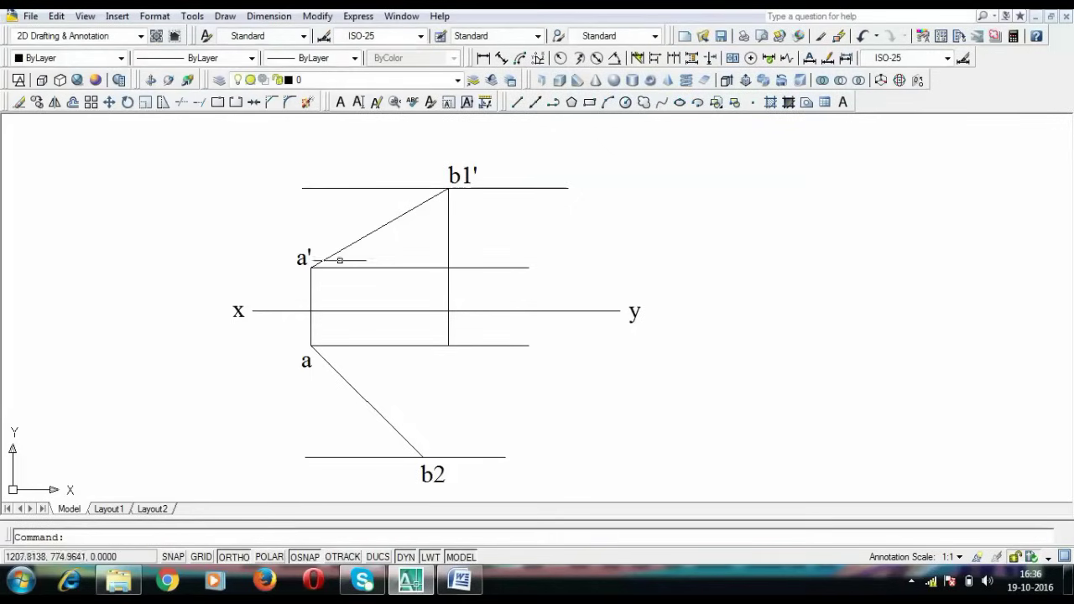
Copy the b1' label to the projector's foot and edit it to b1
{"action": "key", "text": "ctrl+c"}
{"action": "key", "text": "ctrl+v"}
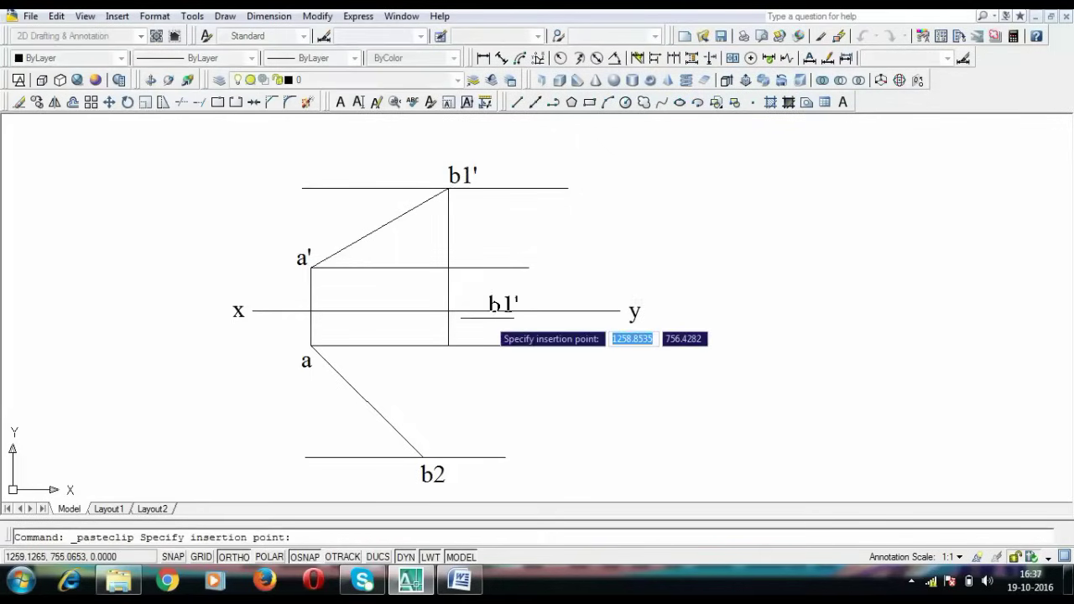
{"action": "left_click", "coordinate": [453, 369]}
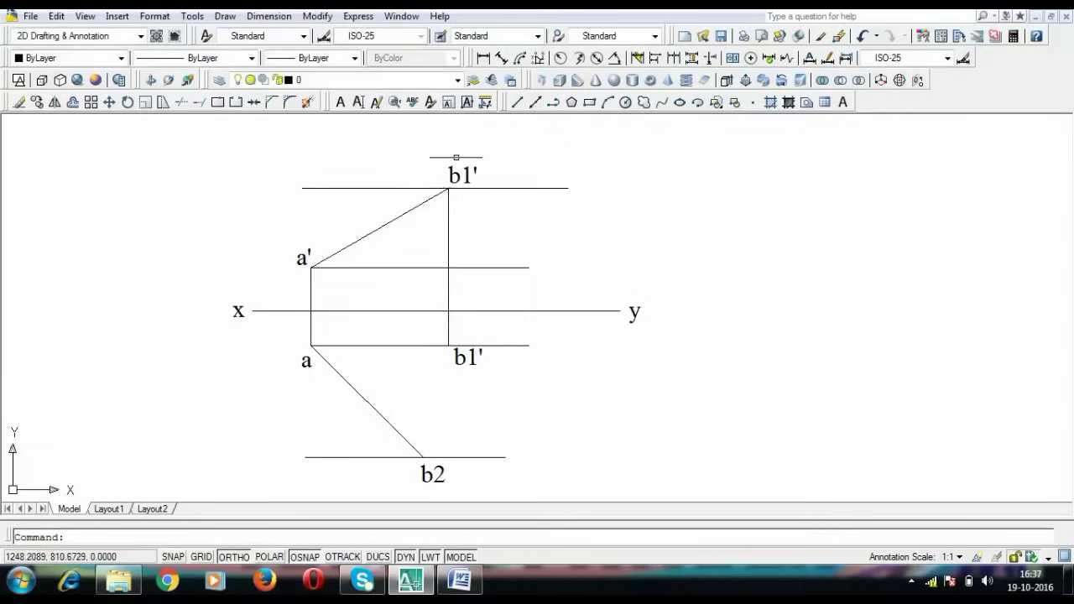
{"action": "double_click", "coordinate": [457, 361]}
{"action": "type", "text": "b"}
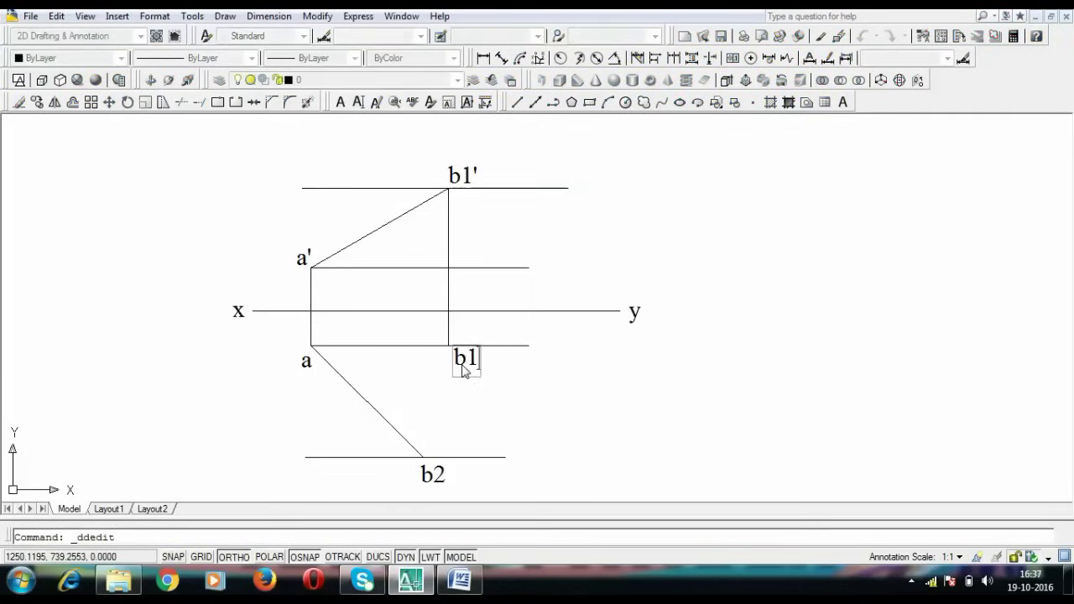
{"action": "key", "text": "Return"}
{"action": "key", "text": "Return"}
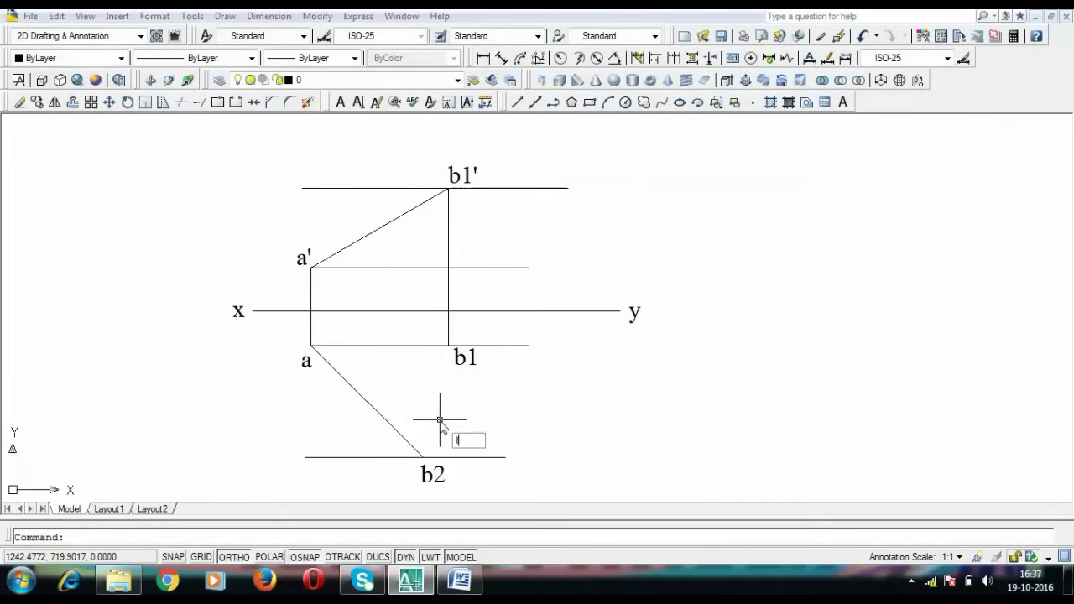
{"action": "type", "text": "l"}
{"action": "key", "text": "Return"}
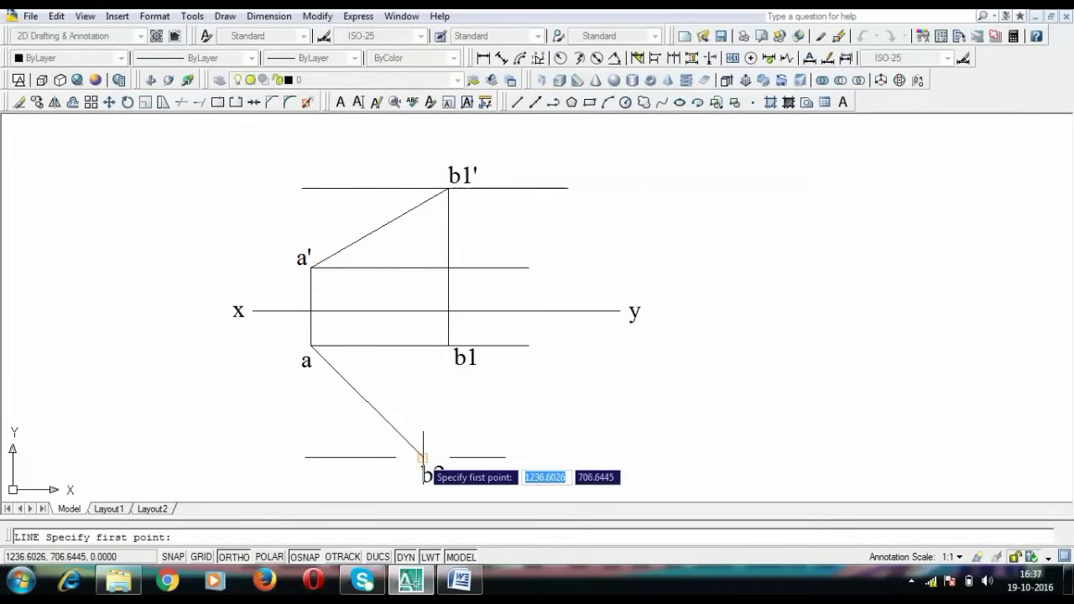
Draw a vertical line from b2 up to the a' locus line and label its top b2'
{"action": "left_click", "coordinate": [422, 457]}
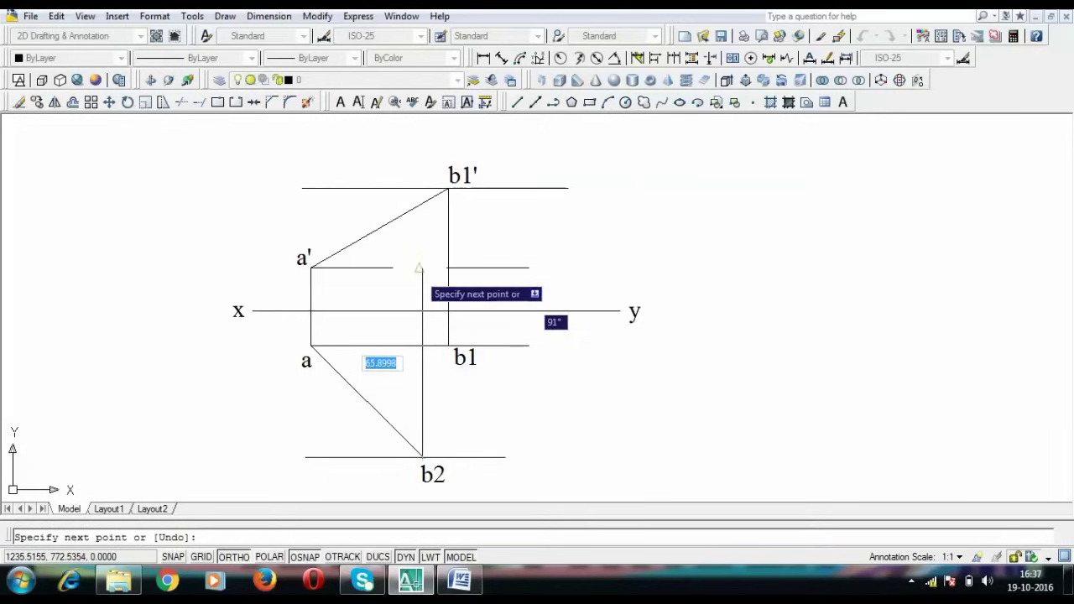
{"action": "left_click", "coordinate": [422, 268]}
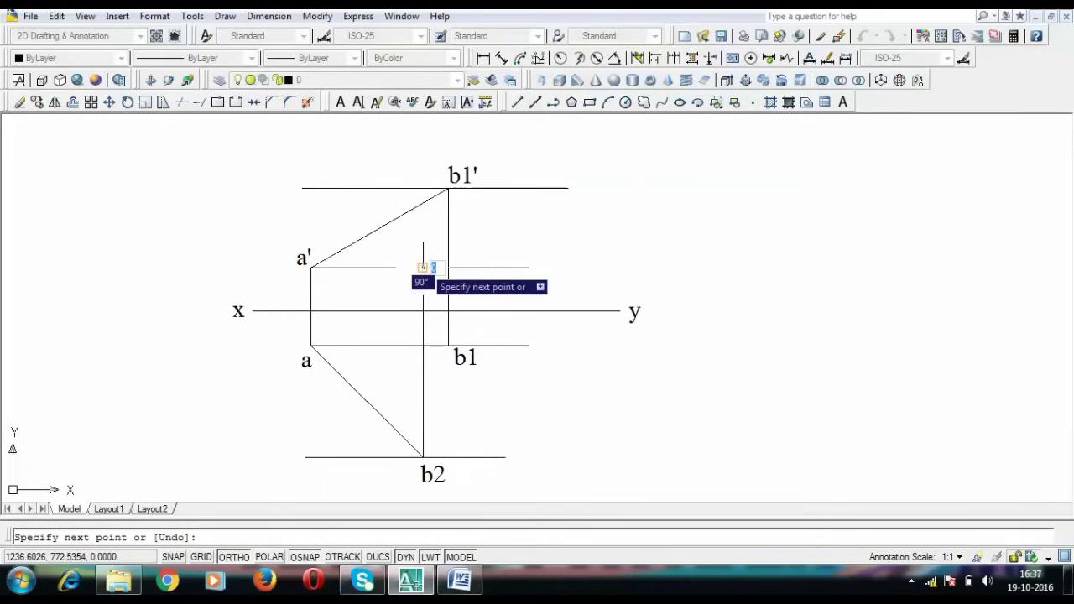
{"action": "key", "text": "Escape"}
{"action": "key", "text": "ctrl+v"}
{"action": "left_click", "coordinate": [427, 250]}
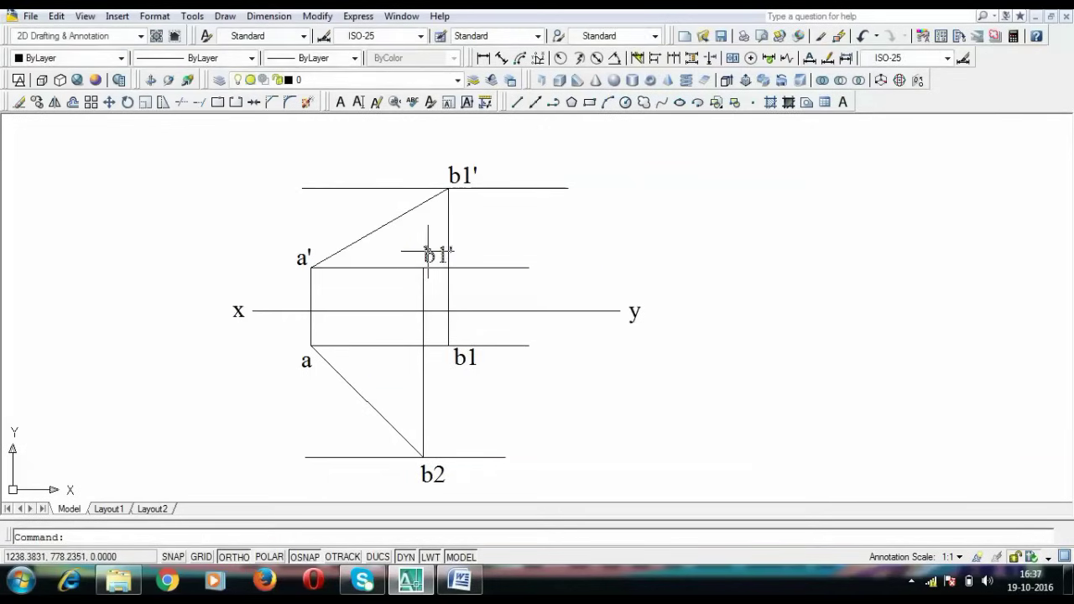
{"action": "double_click", "coordinate": [430, 254]}
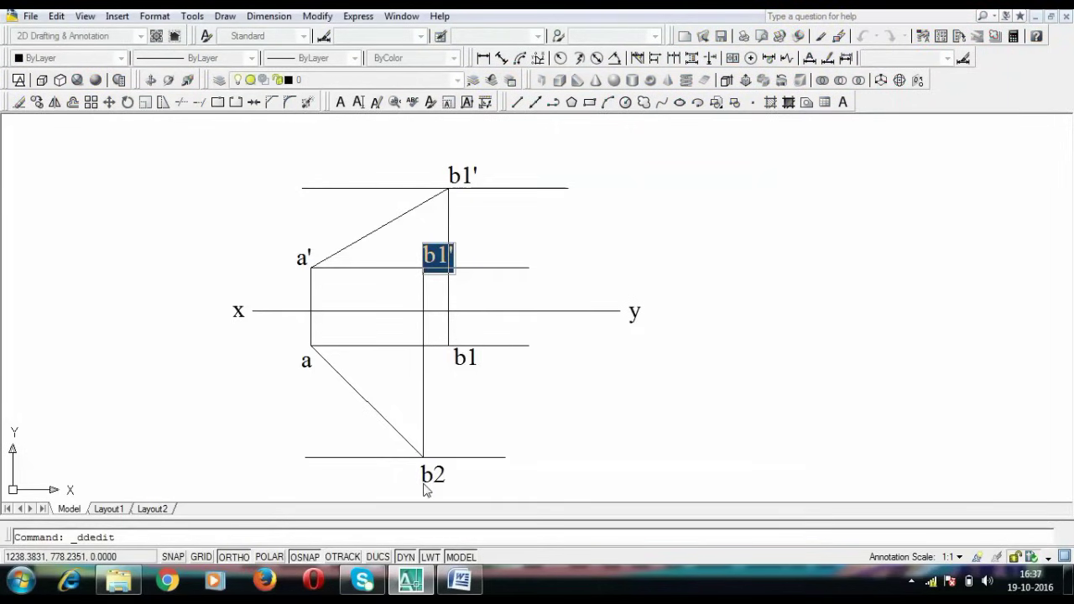
{"action": "type", "text": "b"}
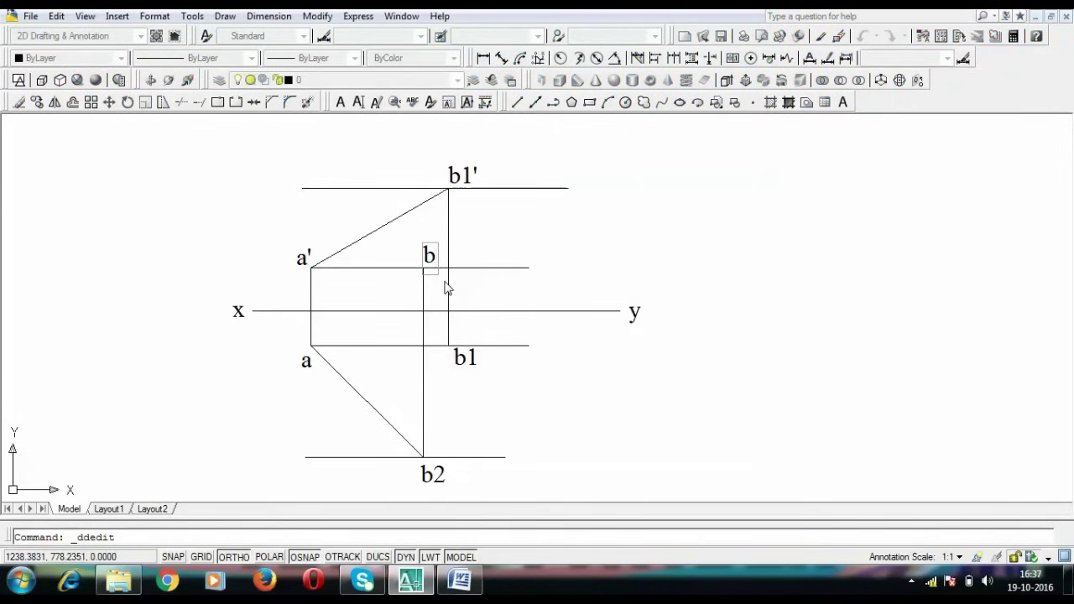
{"action": "key", "text": "Return"}
{"action": "key", "text": "Return"}
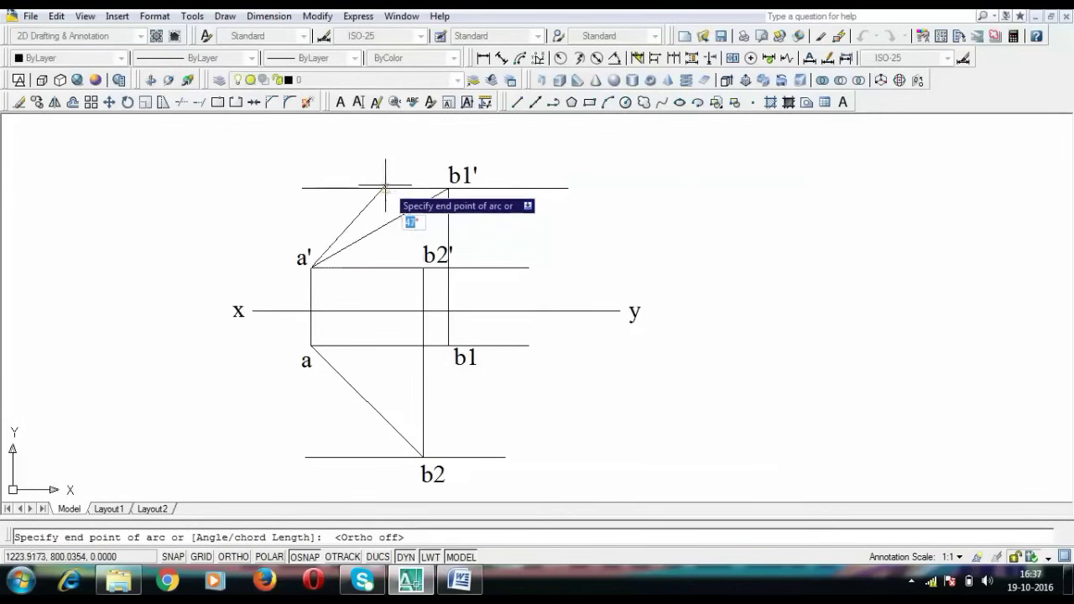
End the arc on the b1' locus line and draw a line from that intersection to a'
{"action": "left_click", "coordinate": [384, 185]}
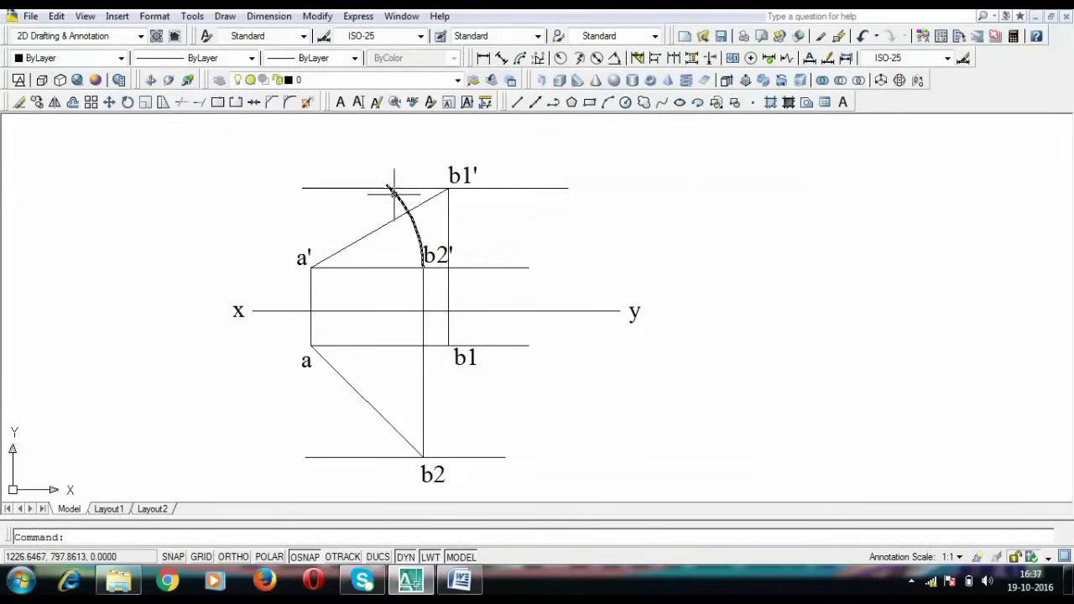
{"action": "type", "text": "l"}
{"action": "key", "text": "Return"}
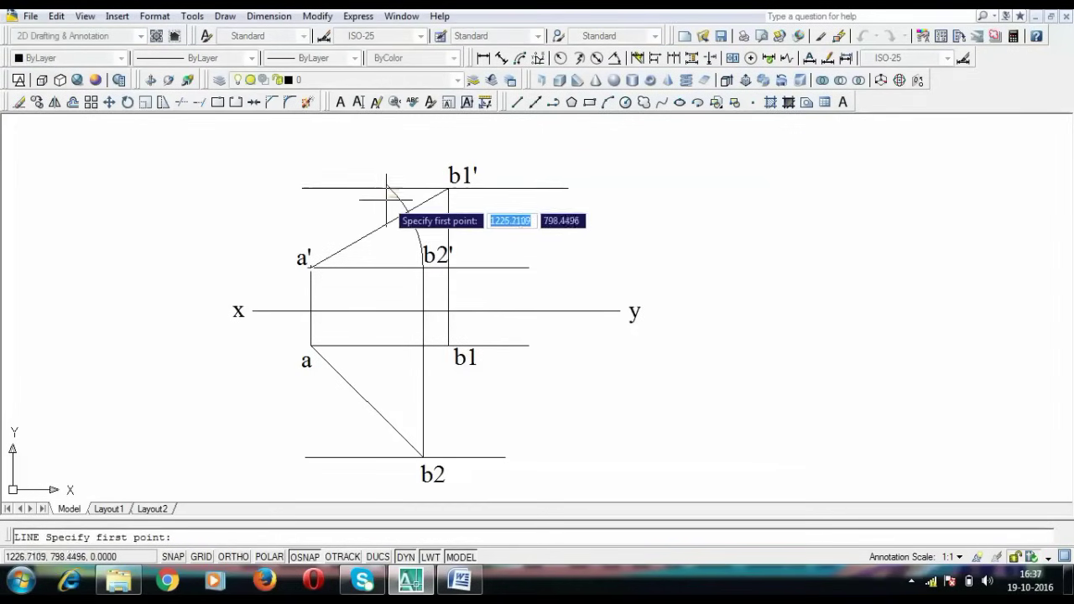
{"action": "left_click", "coordinate": [388, 188]}
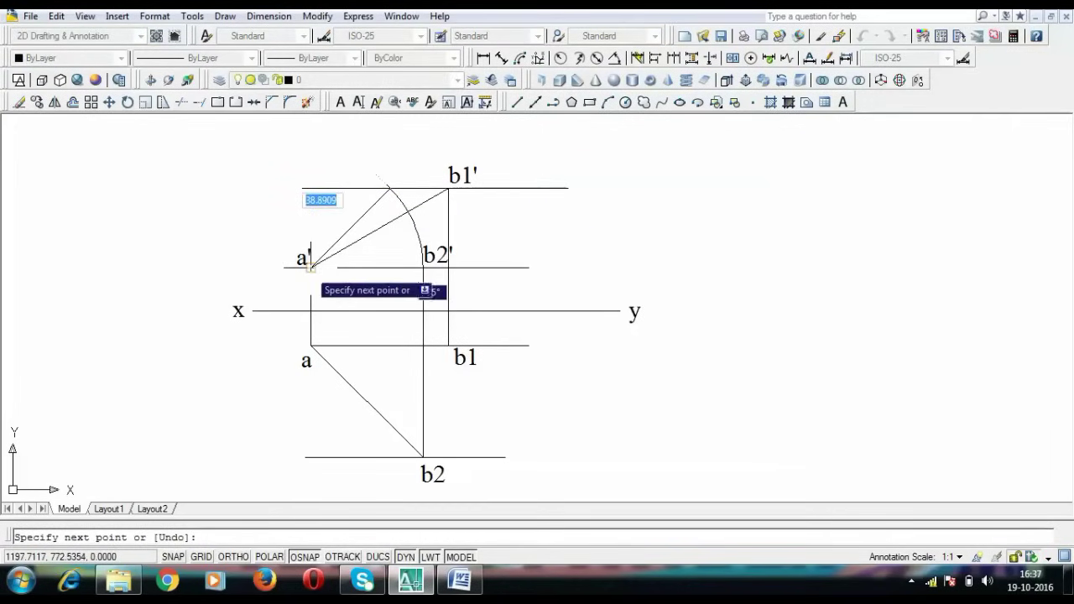
{"action": "left_click", "coordinate": [310, 266]}
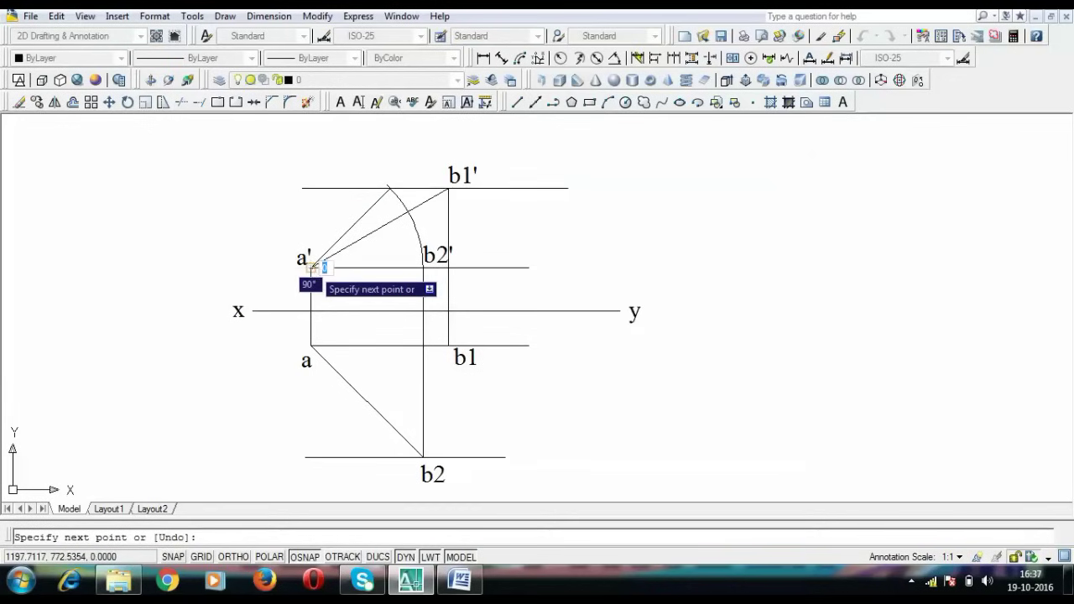
{"action": "key", "text": "Return"}
Give the new line from a' a 0.30 mm lineweight
{"action": "left_click", "coordinate": [338, 240]}
{"action": "left_click", "coordinate": [354, 58]}
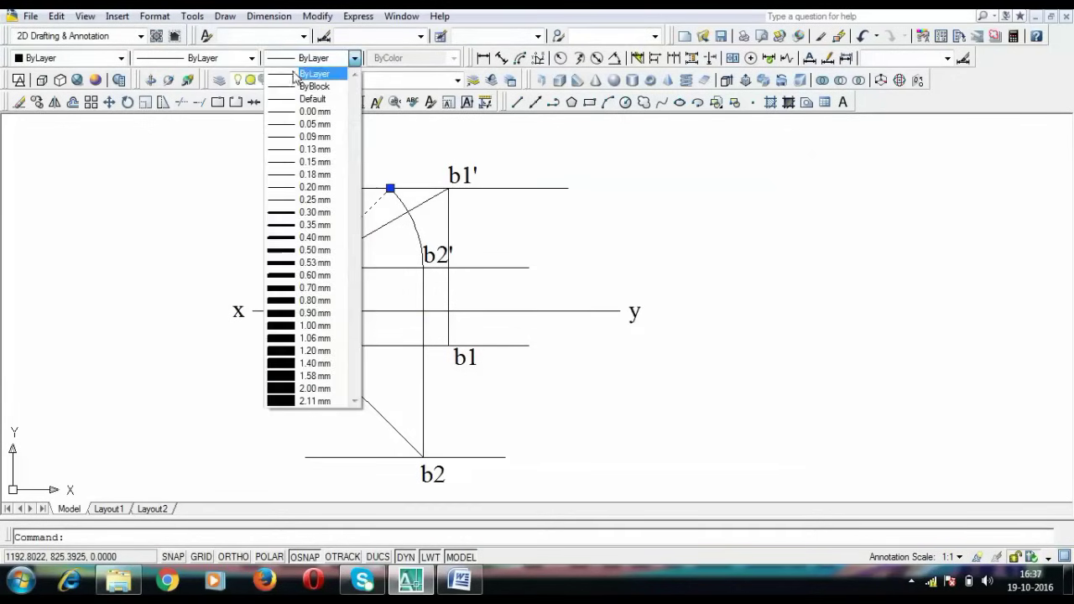
{"action": "left_click", "coordinate": [309, 212]}
{"action": "key", "text": "l"}
{"action": "key", "text": "Return"}
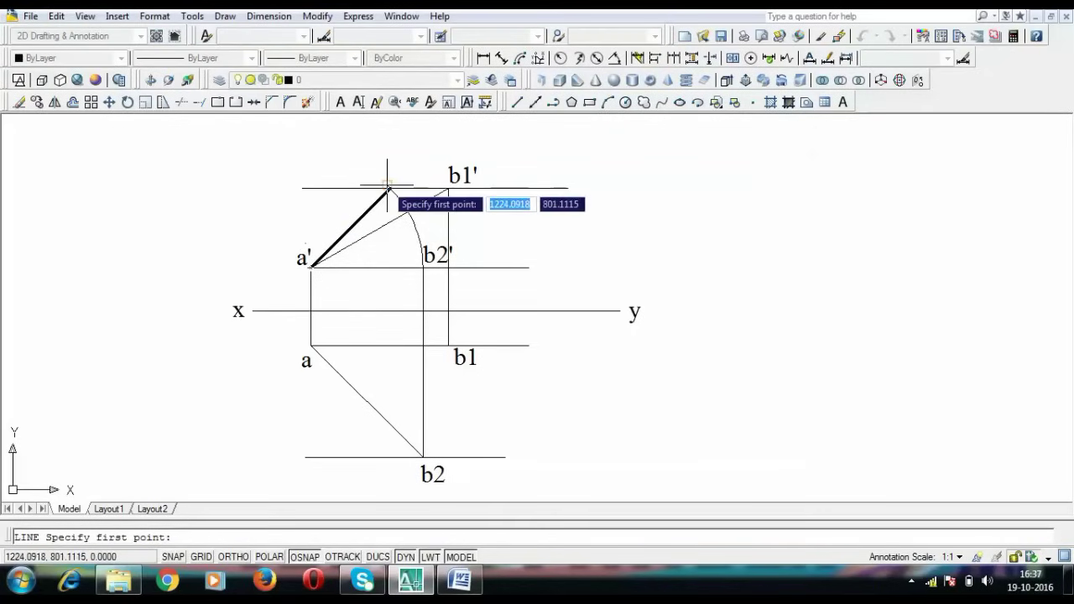
Paste the b1' label above the line's upper end and change its text to b'
{"action": "key", "text": "ctrl+v"}
{"action": "left_click", "coordinate": [387, 185]}
{"action": "double_click", "coordinate": [394, 173]}
{"action": "type", "text": "b"}
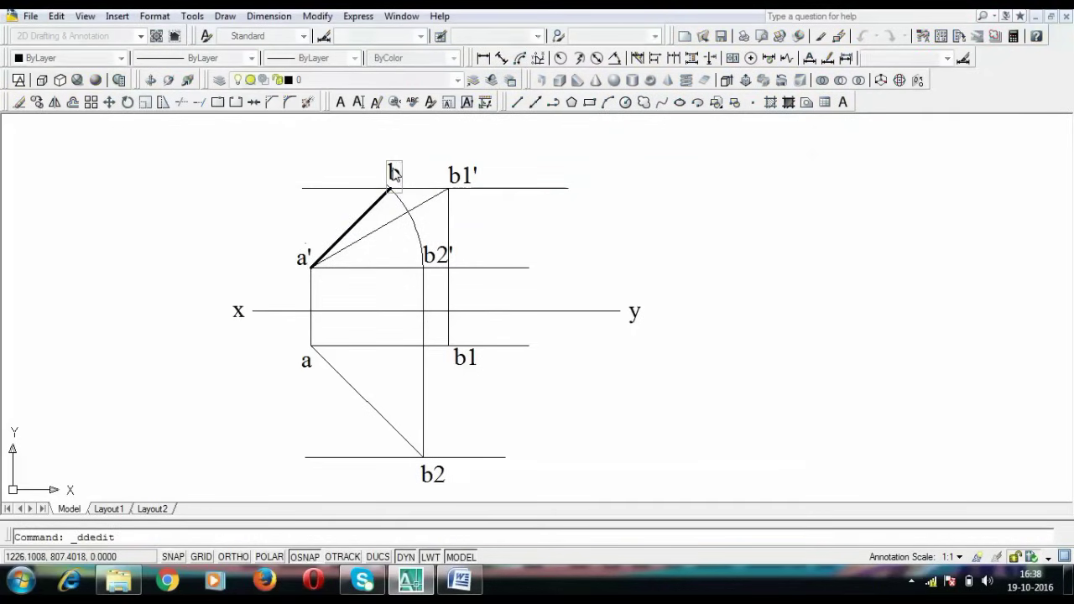
{"action": "type", "text": "'"}
{"action": "key", "text": "Return"}
{"action": "key", "text": "Return"}
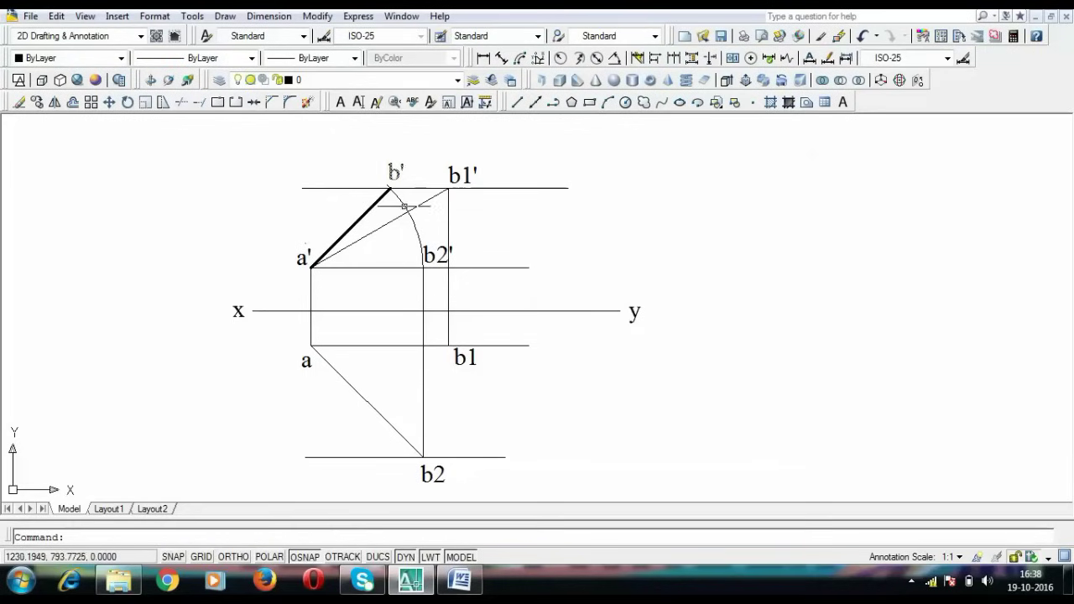
Draw an arc centered at a from b1, stretched down to the b2 horizontal line
{"action": "type", "text": "a"}
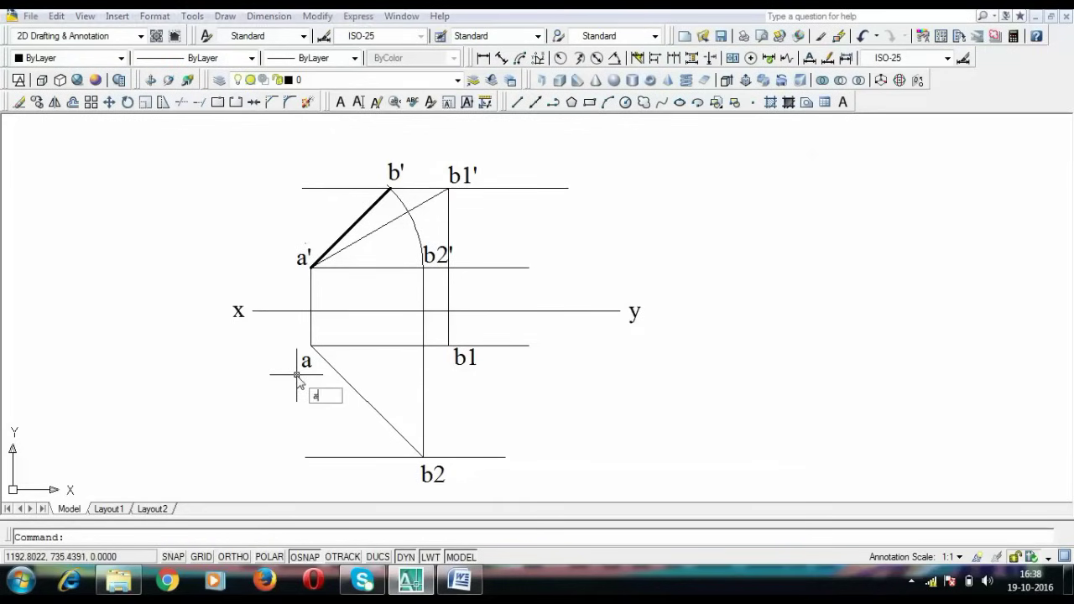
{"action": "type", "text": "rc"}
{"action": "key", "text": "Return"}
{"action": "type", "text": "c"}
{"action": "key", "text": "Return"}
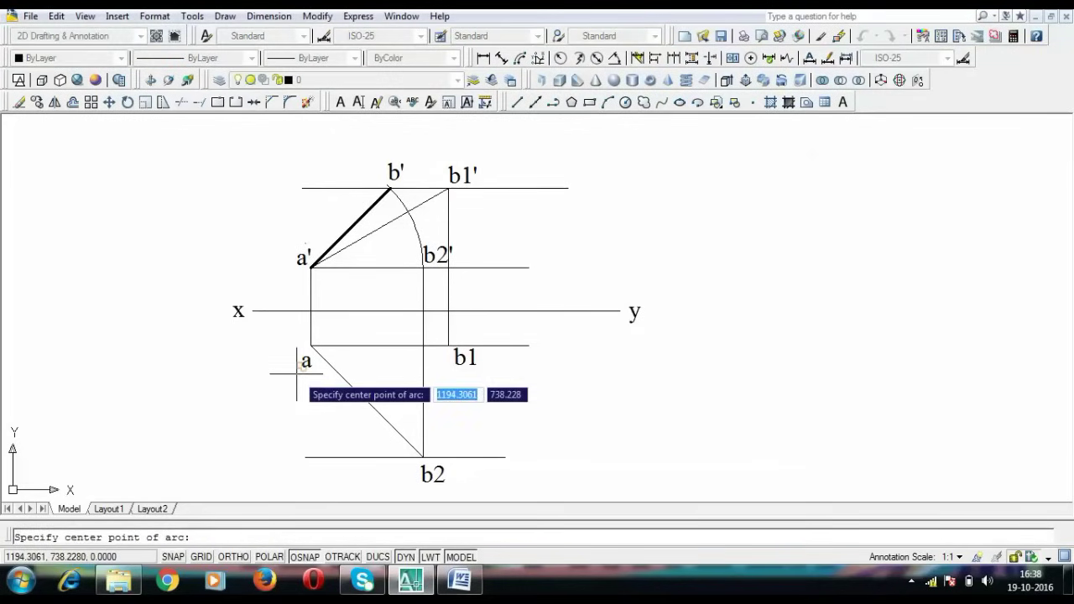
{"action": "left_click", "coordinate": [311, 344]}
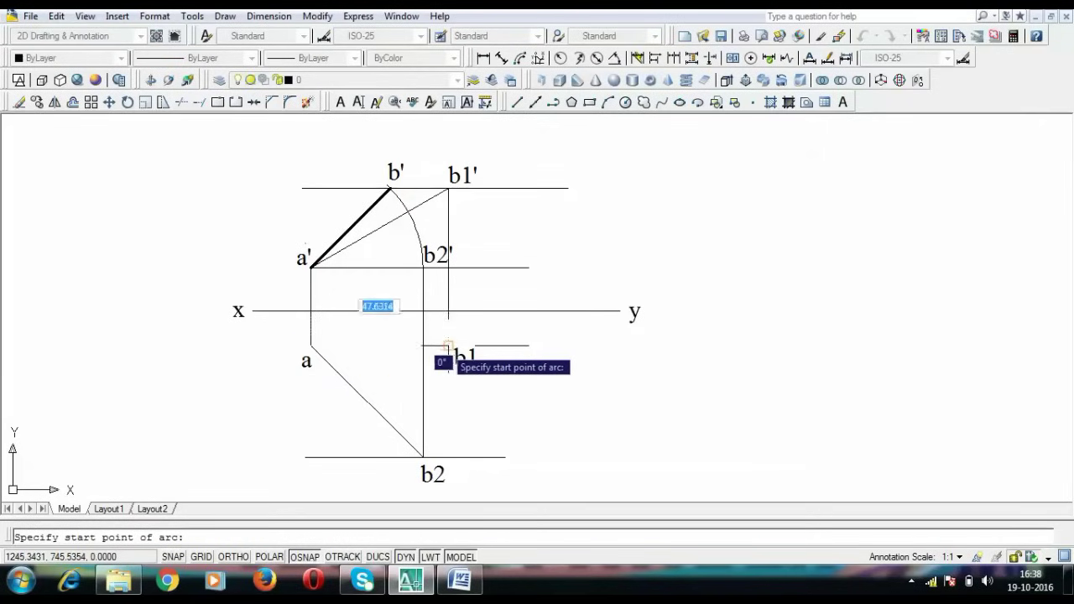
{"action": "left_click", "coordinate": [448, 345]}
{"action": "left_click", "coordinate": [448, 339]}
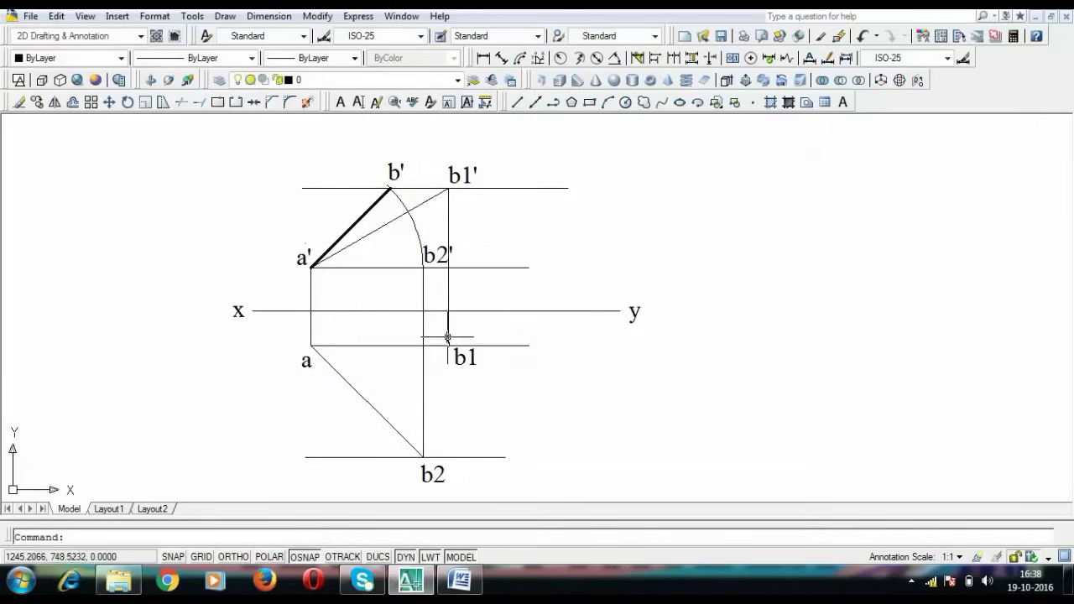
{"action": "left_click", "coordinate": [447, 338]}
{"action": "left_click", "coordinate": [448, 357]}
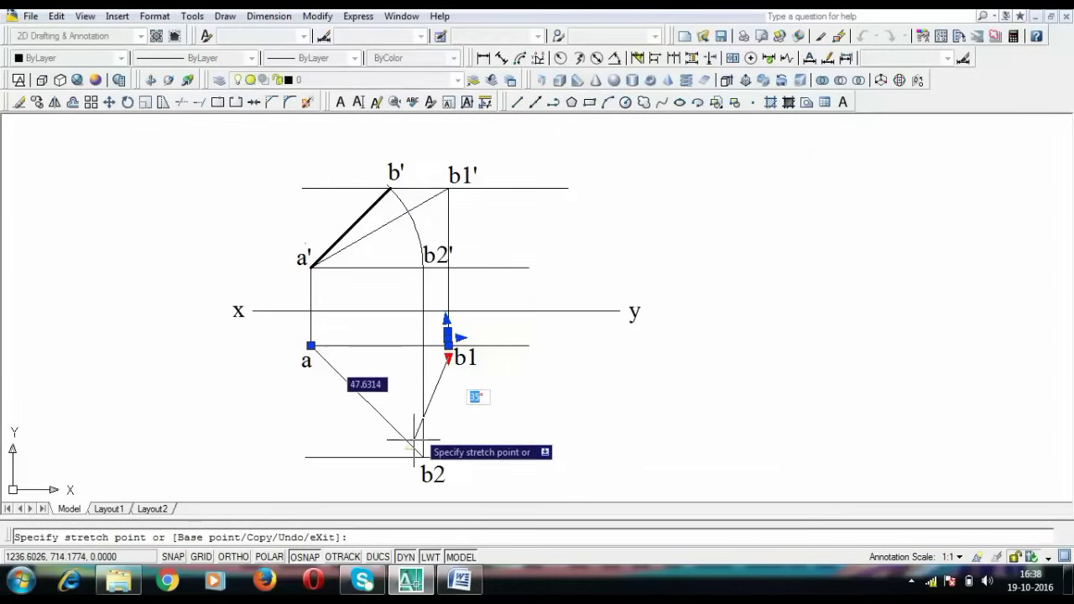
{"action": "left_click", "coordinate": [379, 467]}
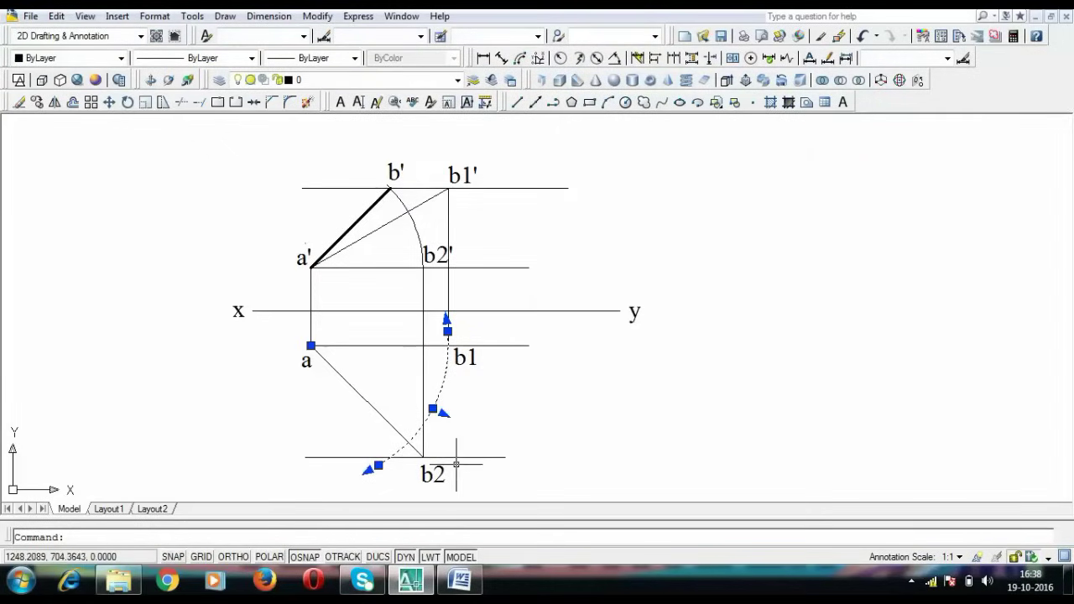
{"action": "key", "text": "Return"}
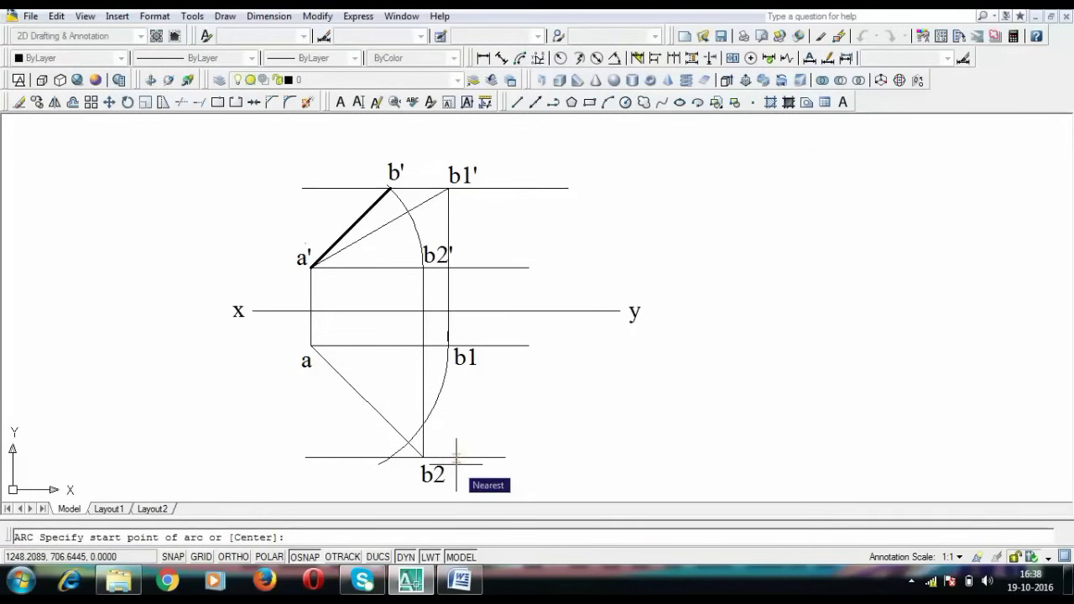
{"action": "key", "text": "Escape"}
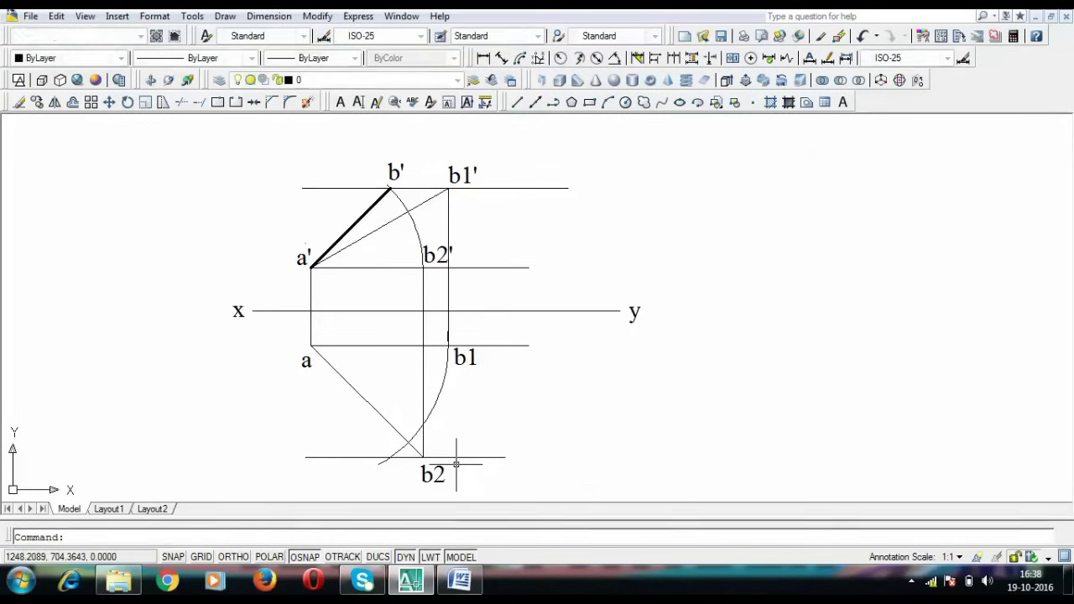
Draw a line from the arc's meeting point on the b2 line to a
{"action": "type", "text": "l"}
{"action": "key", "text": "Return"}
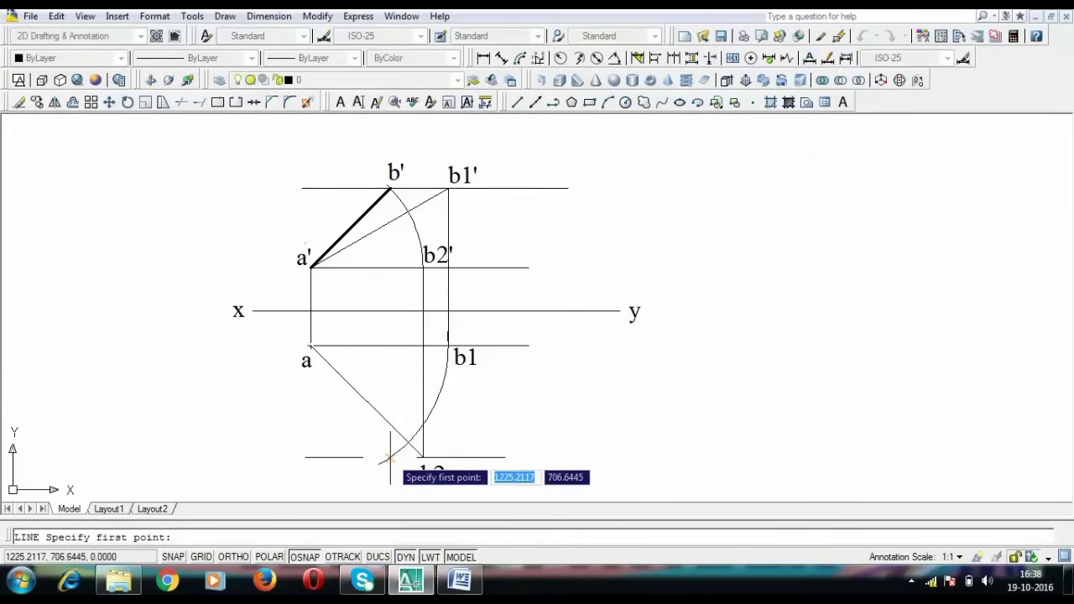
{"action": "left_click", "coordinate": [388, 457]}
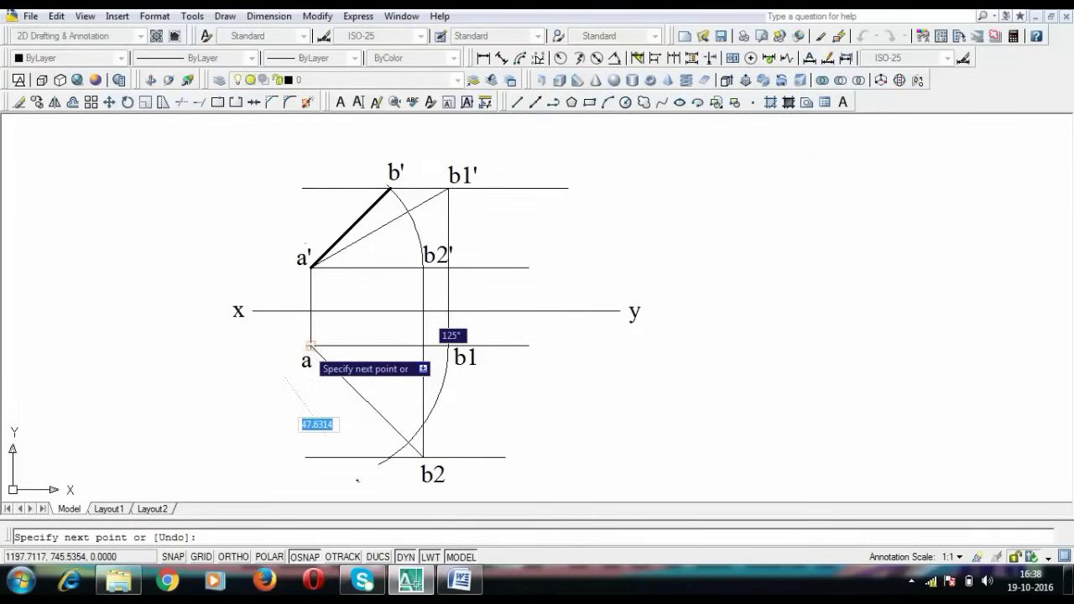
{"action": "left_click", "coordinate": [310, 345]}
{"action": "key", "text": "Return"}
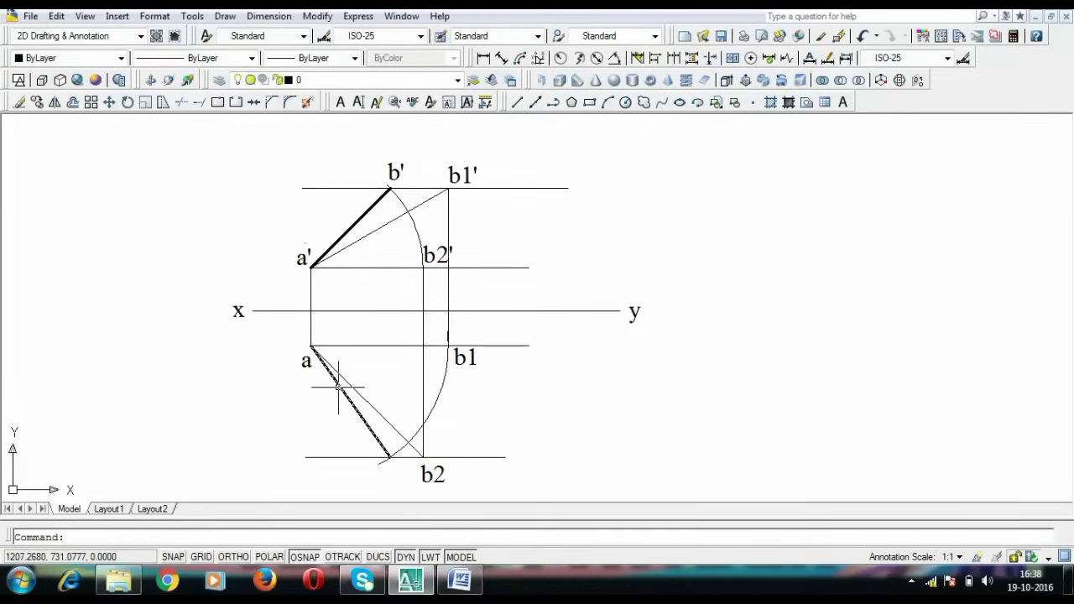
Give the line from a a heavier lineweight
{"action": "left_click", "coordinate": [338, 387]}
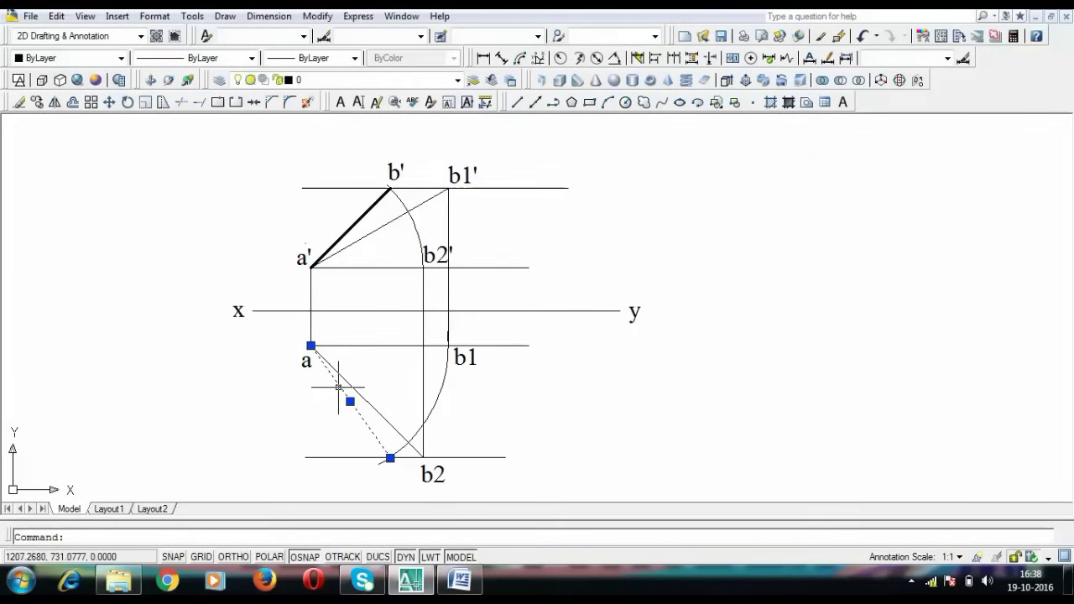
{"action": "left_click", "coordinate": [302, 59]}
{"action": "left_click", "coordinate": [285, 369]}
{"action": "key", "text": "Return"}
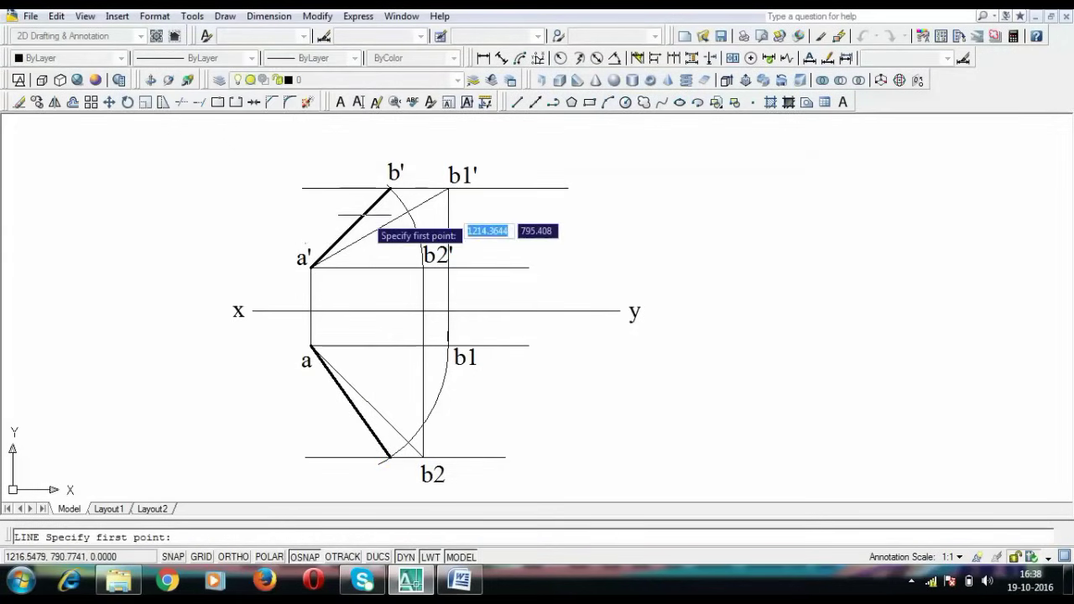
Paste a copy of the b1' label near the line's lower end for editing
{"action": "key", "text": "ctrl+v"}
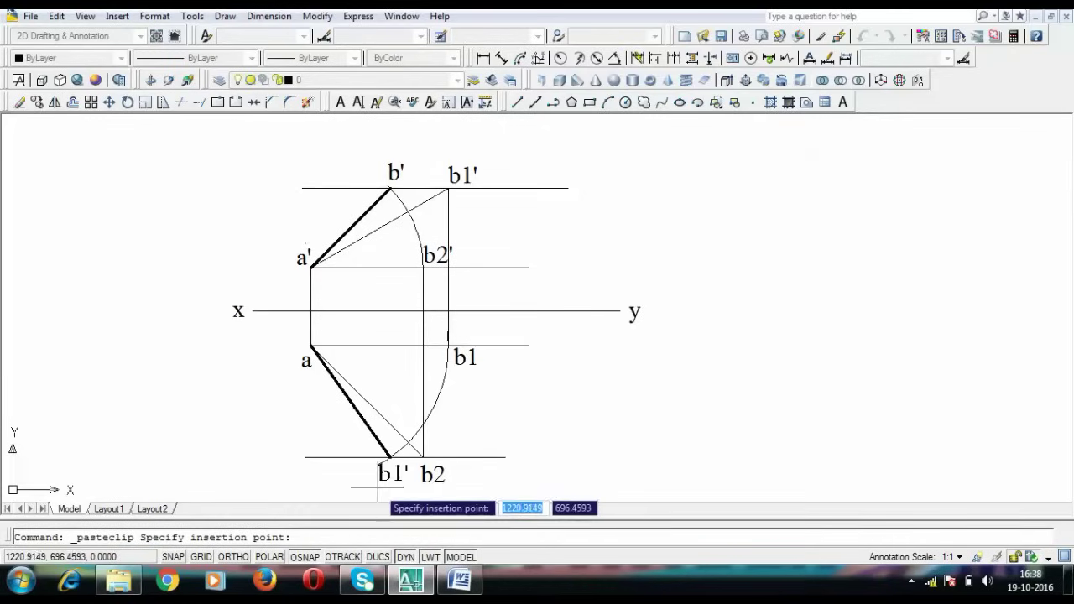
{"action": "key", "text": "Escape"}
{"action": "double_click", "coordinate": [387, 476]}
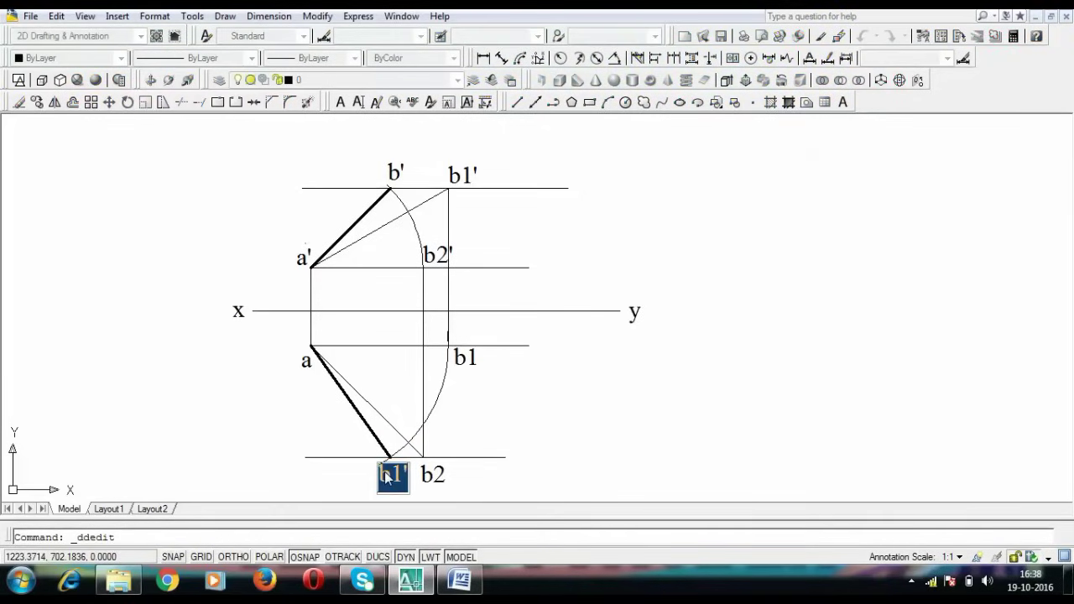
Confirm b as the label text at the top view line's end and finish editing
{"action": "key", "text": "Return"}
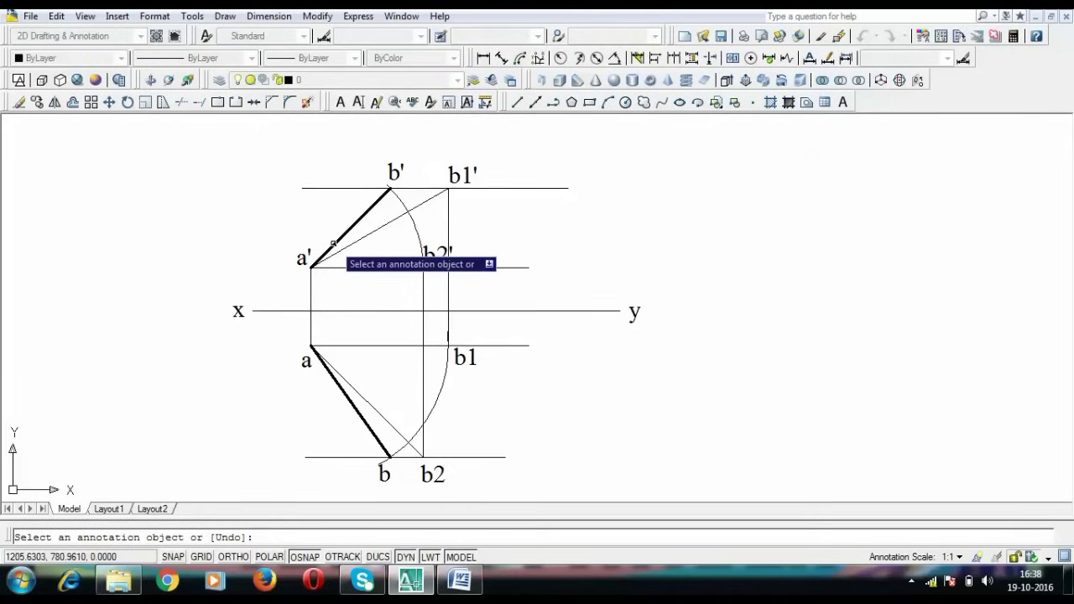
{"action": "key", "text": "Escape"}
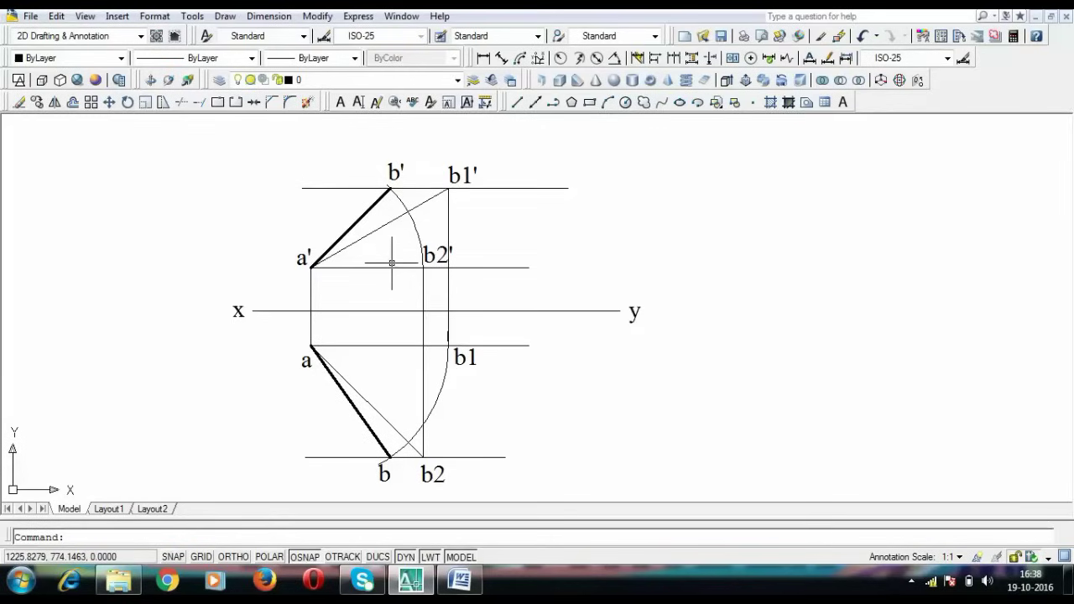
{"action": "middle_click_drag", "start_coordinate": [391, 260], "coordinate": [394, 245]}
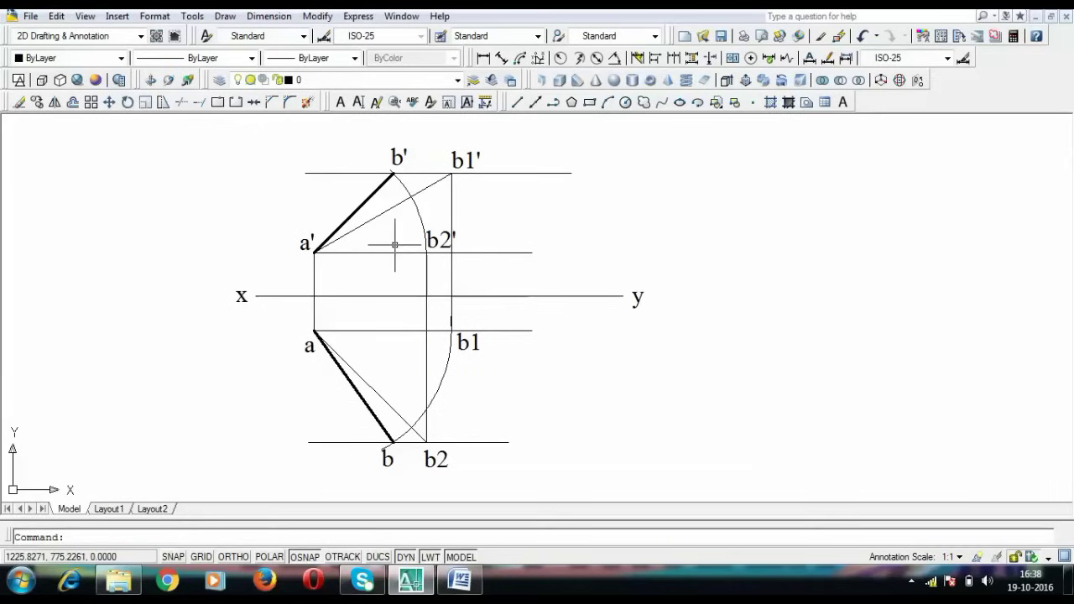